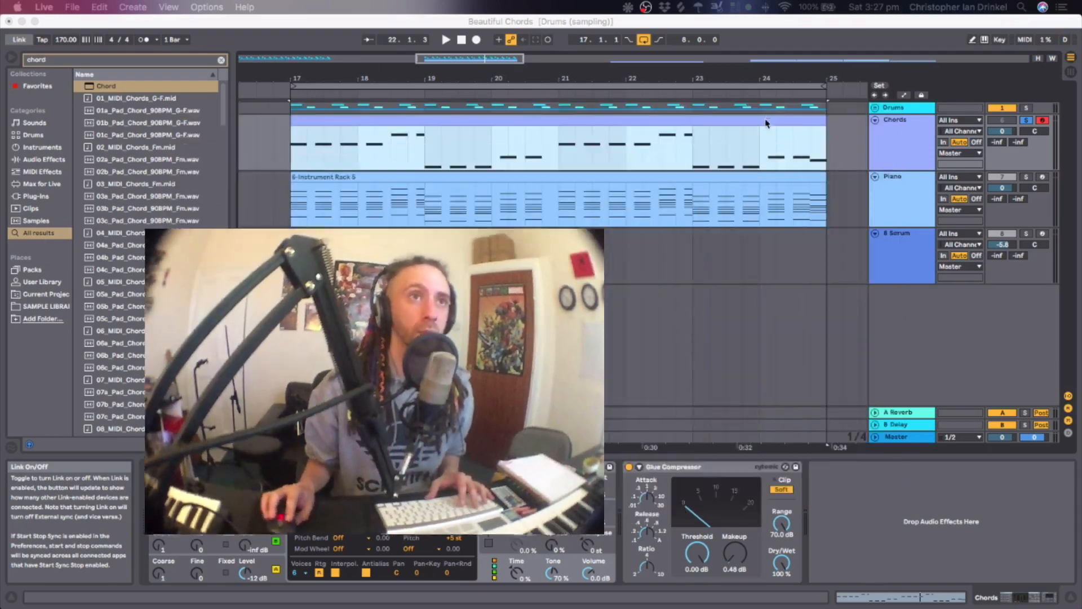
Play the looped section from bar 17 with the Chords track soloed, and play it again with the solo off and the Piano track selected.
{"action": "left_click", "coordinate": [896, 139]}
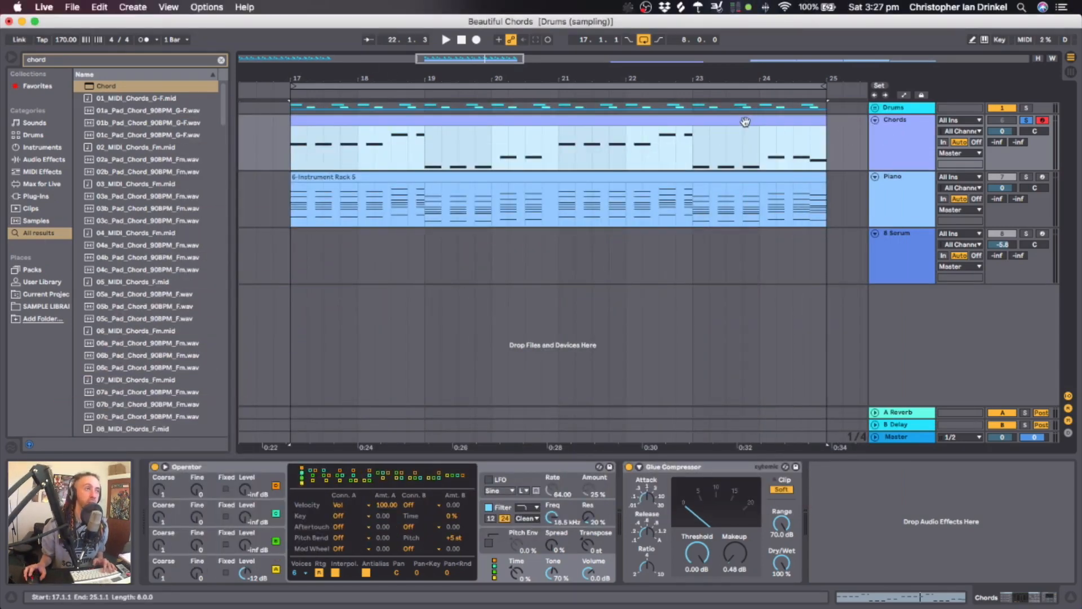
{"action": "key", "text": "space"}
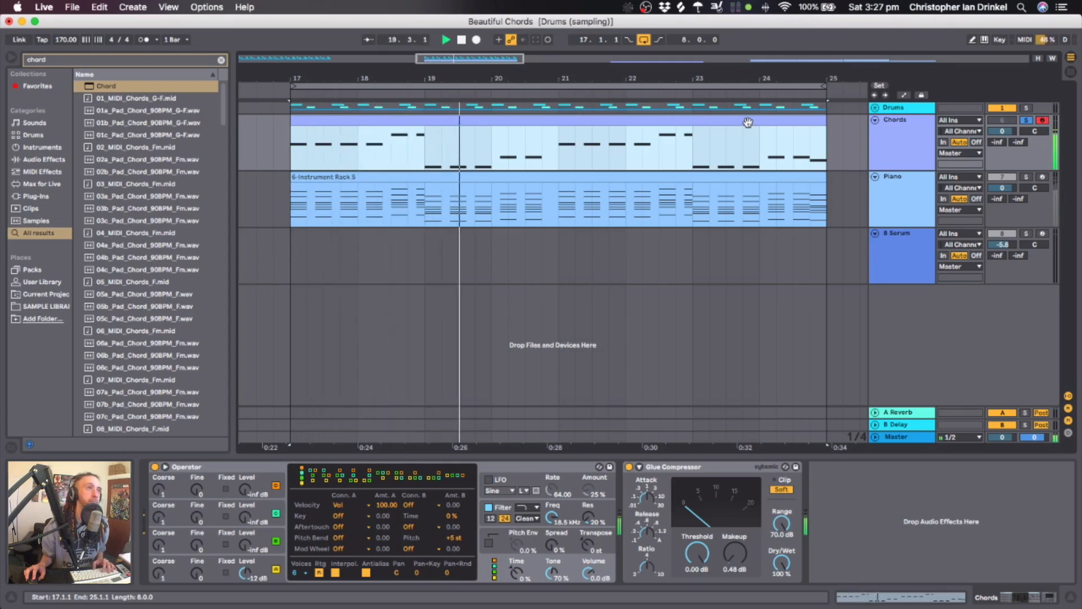
{"action": "key", "text": "space"}
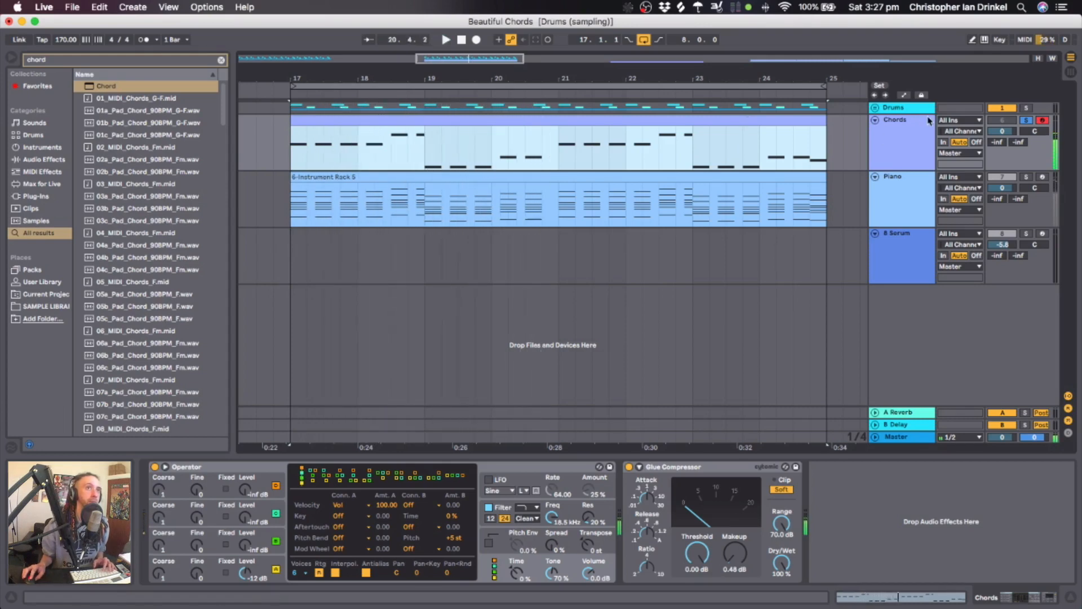
{"action": "left_click", "coordinate": [905, 192]}
{"action": "key", "text": "space"}
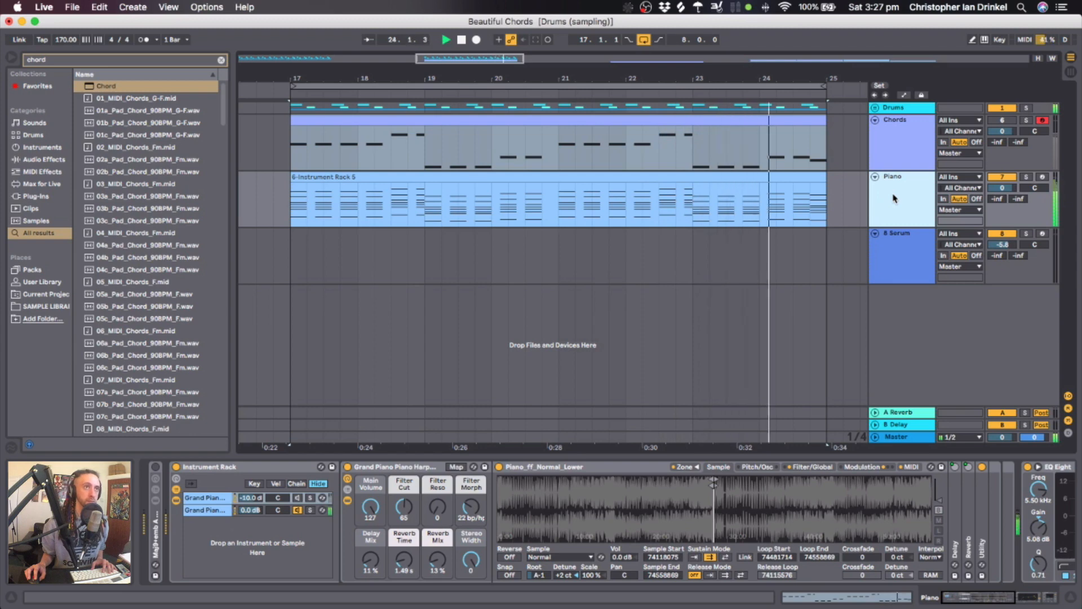
{"action": "key", "text": "space"}
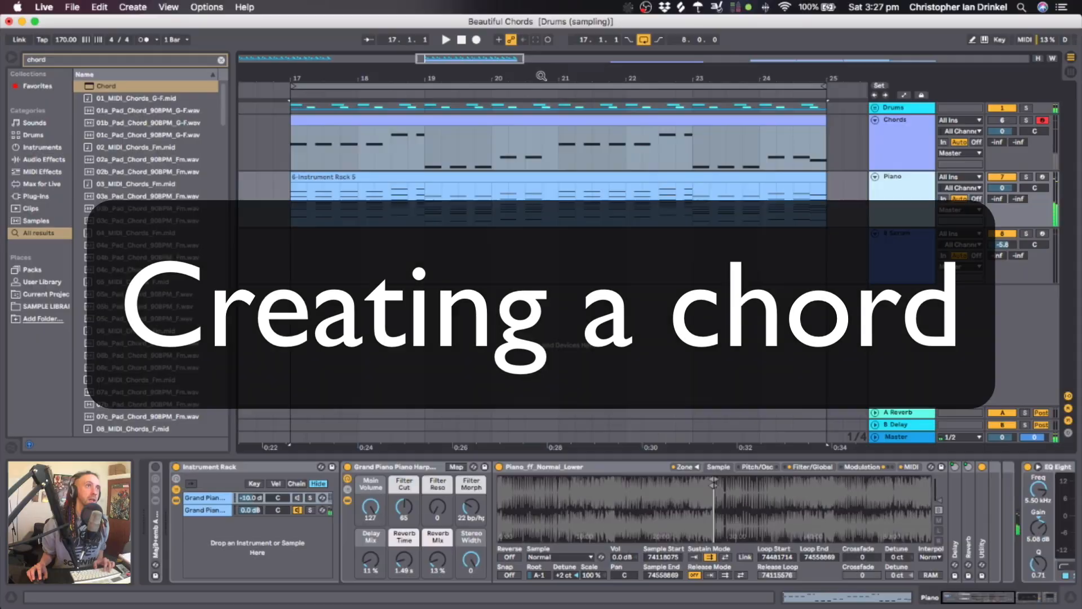
Place the insert marker at bar 1 on the Chords track and add the Chord MIDI effect in front of Operator.
{"action": "scroll", "coordinate": [466, 209], "scroll_direction": "down", "scroll_amount": 5}
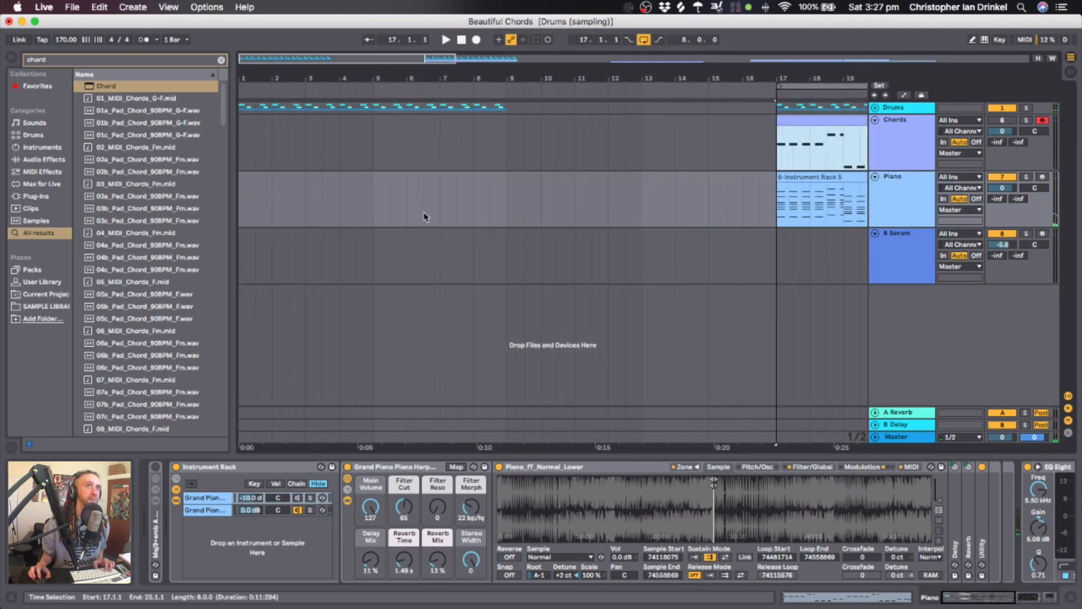
{"action": "left_click", "coordinate": [240, 131]}
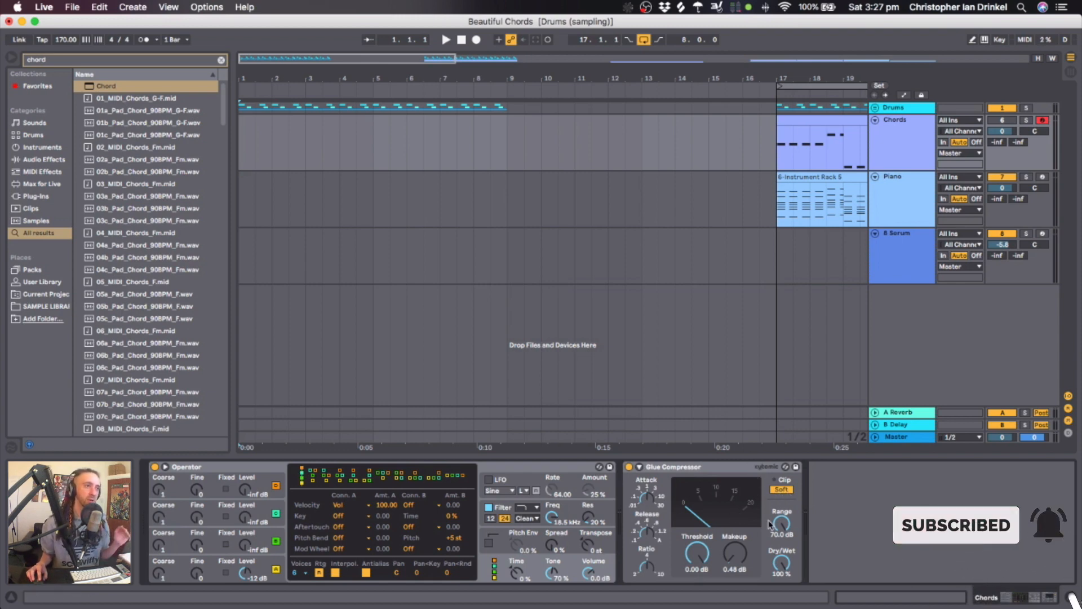
{"action": "left_click", "coordinate": [269, 467]}
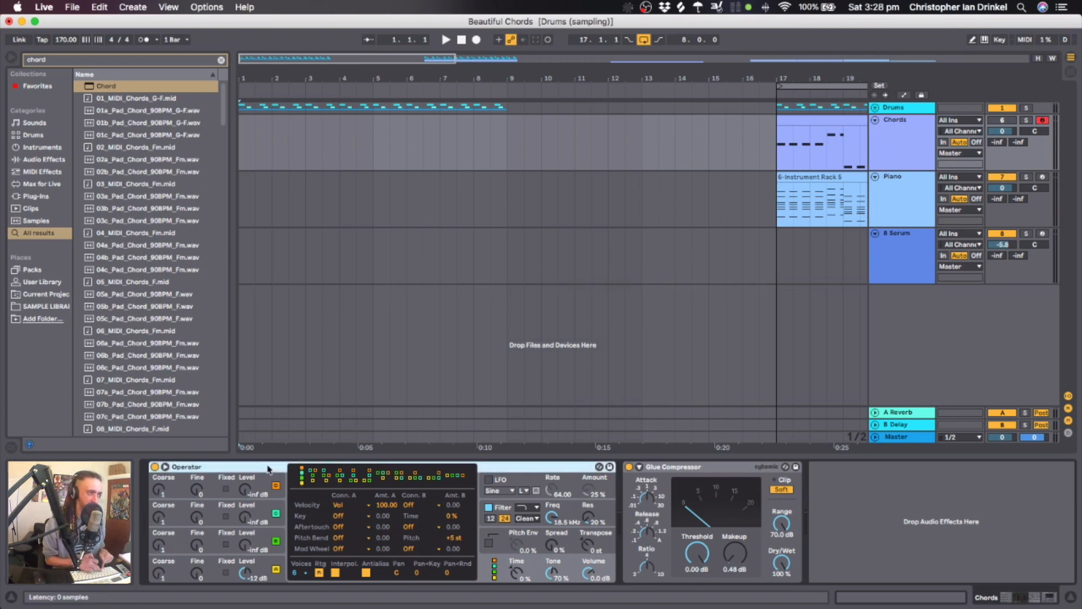
{"action": "key", "text": "super+f"}
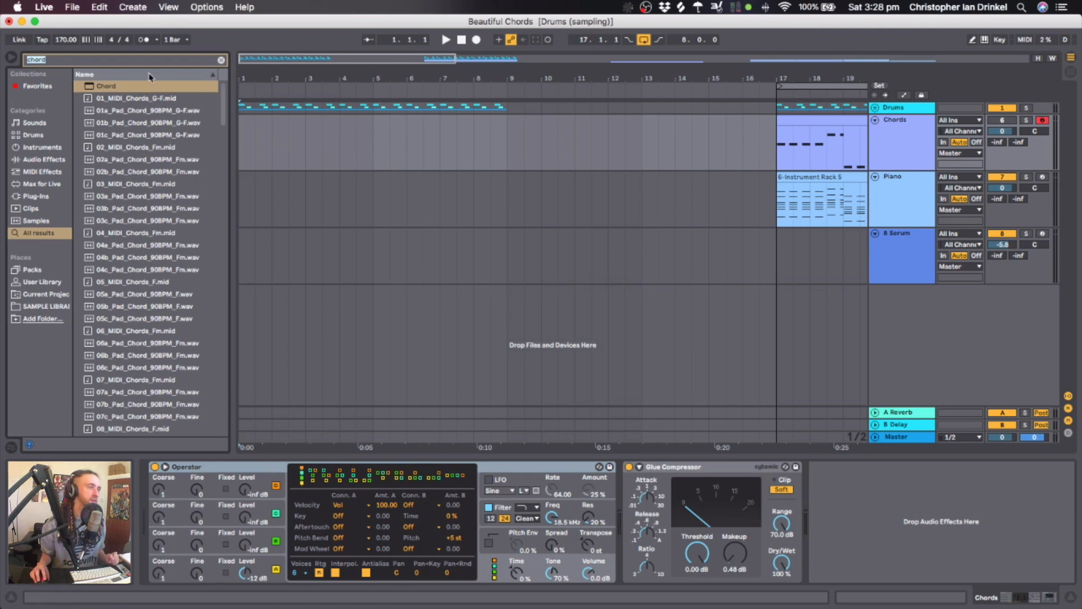
{"action": "type", "text": "chord"}
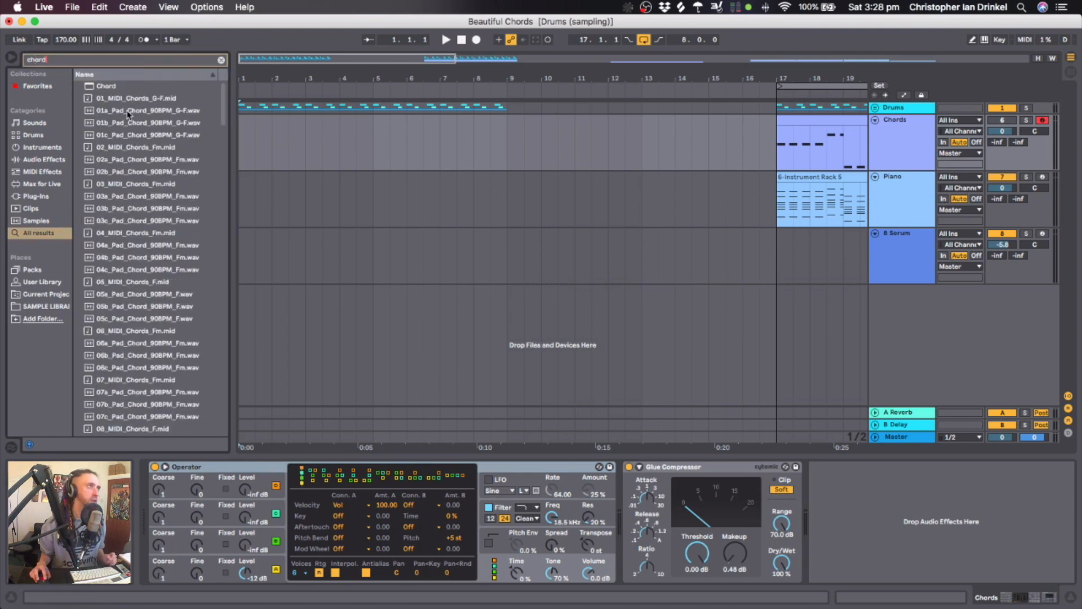
{"action": "key", "text": "Down"}
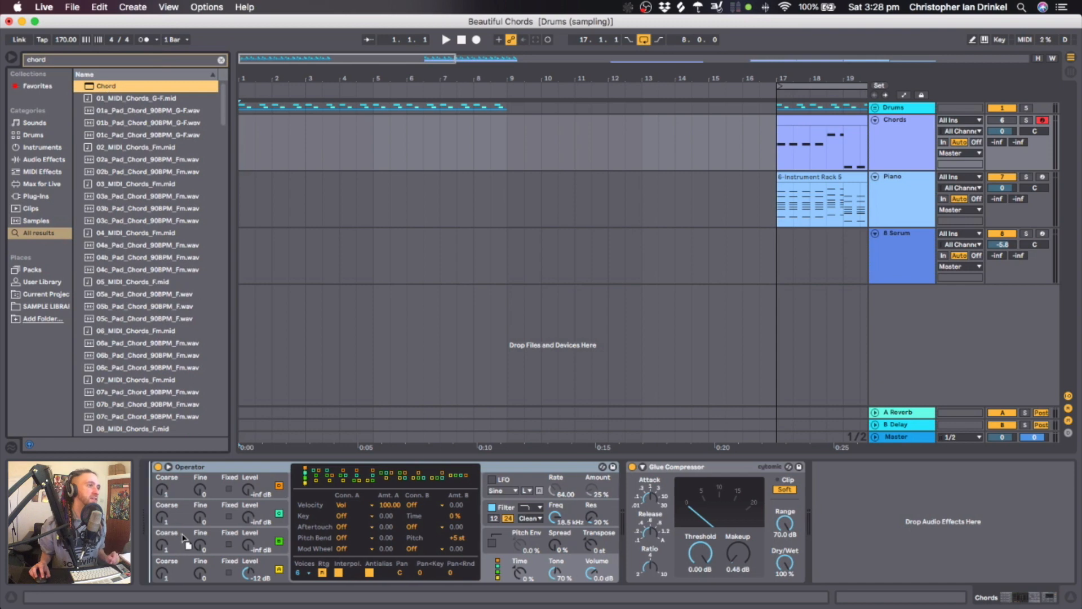
{"action": "key", "text": "Return"}
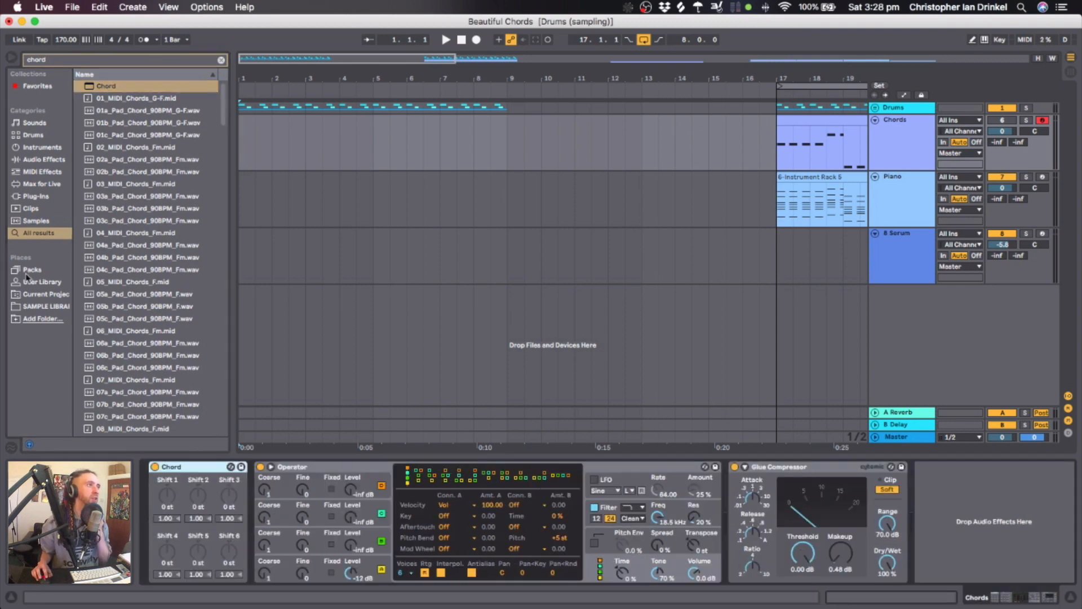
Clear the browser search, show the MIDI Effects category, and select the Chord device on the track.
{"action": "left_click", "coordinate": [221, 60]}
{"action": "left_click", "coordinate": [43, 172]}
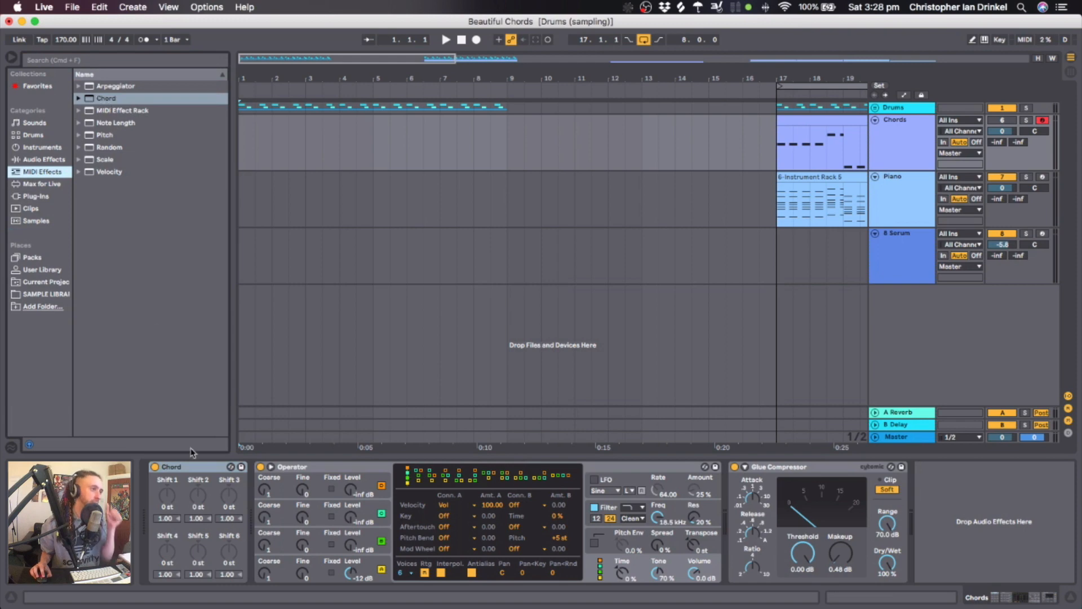
{"action": "left_click", "coordinate": [190, 467]}
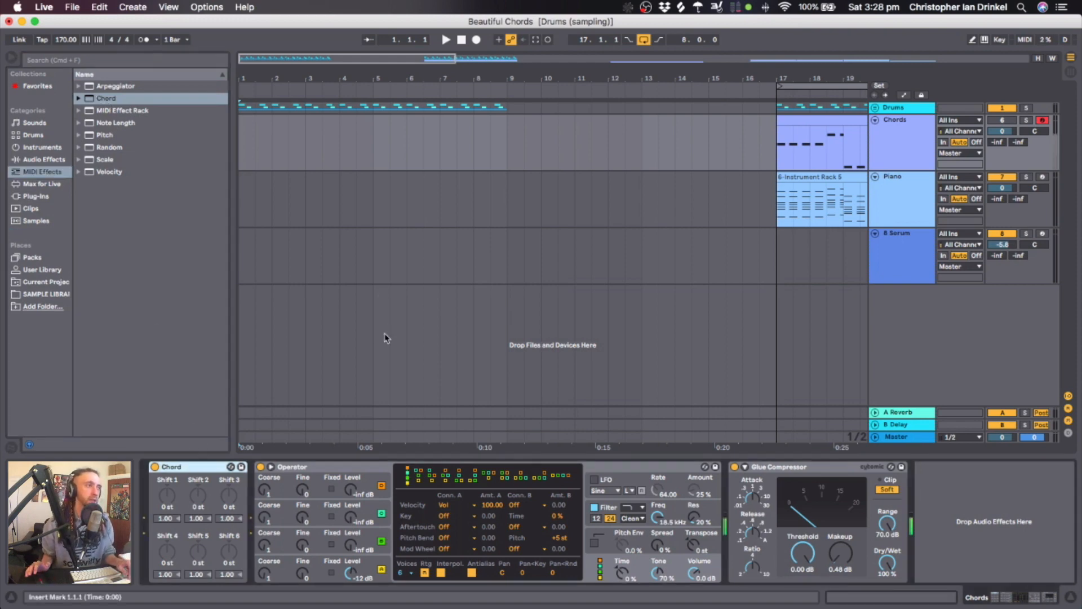
Solo the Chords track and set the Chord device's Shift 1 to +4 st and Shift 2 to +7 st.
{"action": "left_click", "coordinate": [889, 154]}
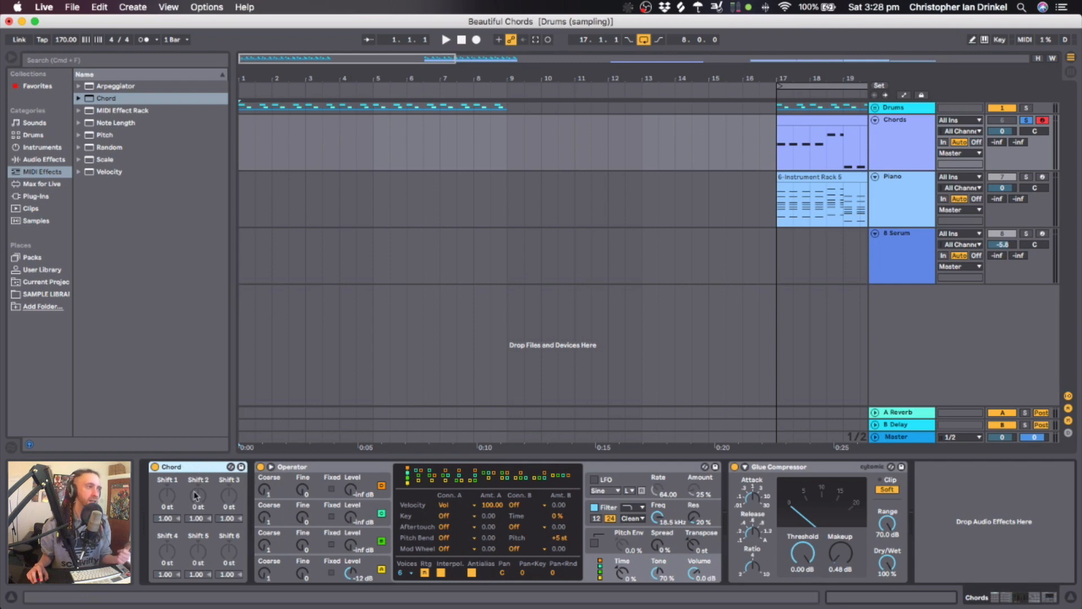
{"action": "left_click", "coordinate": [165, 507]}
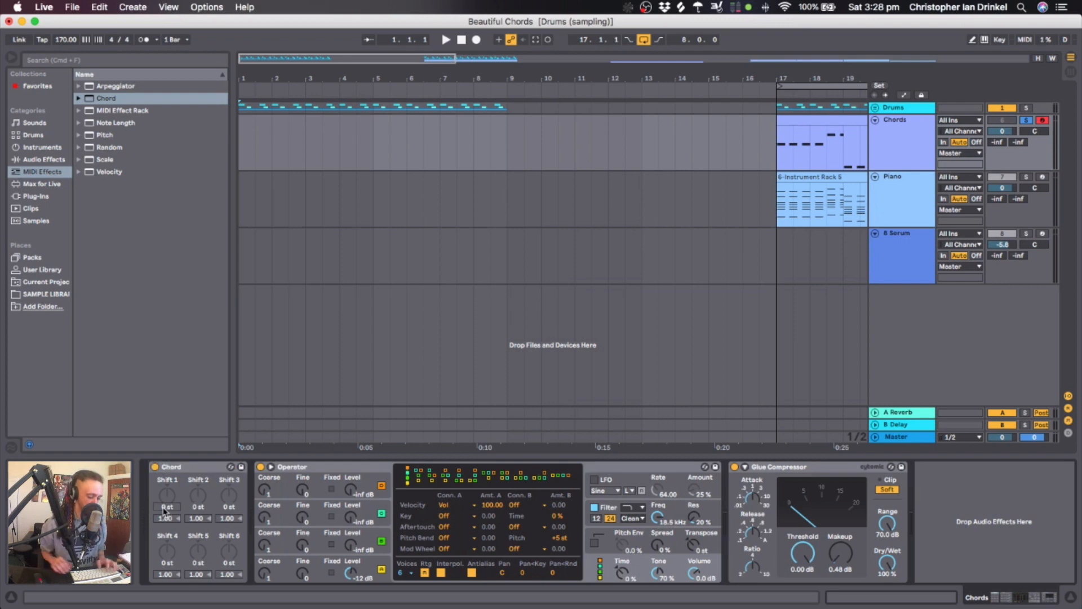
{"action": "key", "text": "Return"}
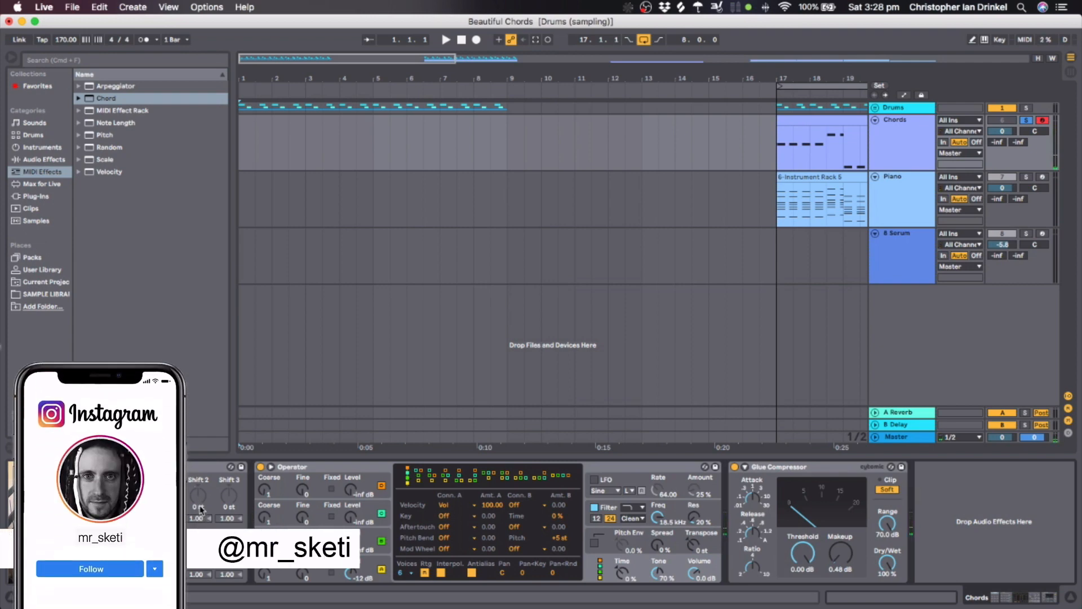
{"action": "key", "text": "Return"}
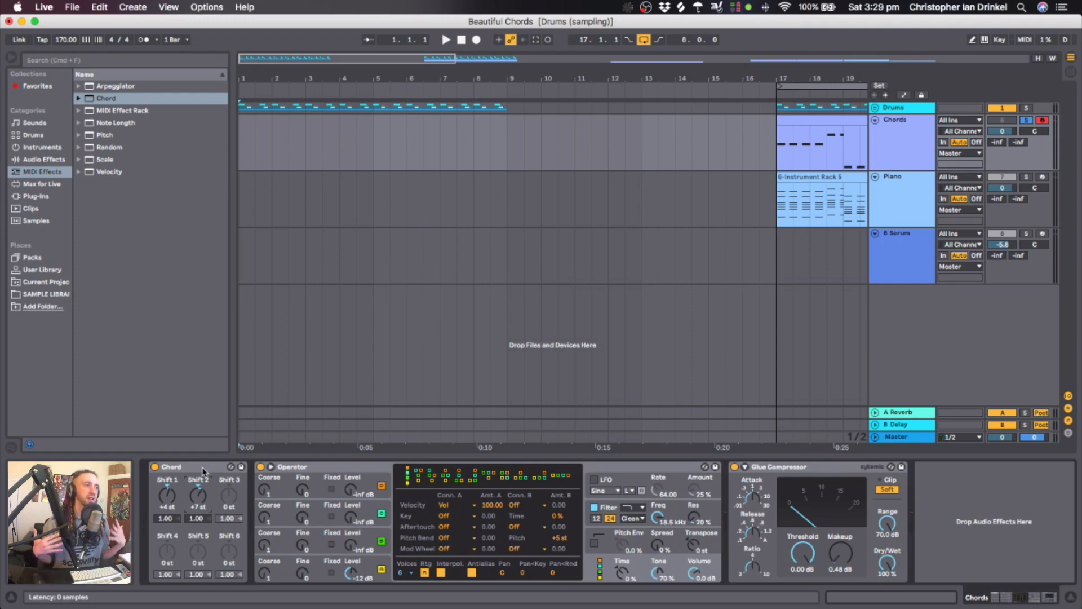
Set the Chord device's Shift 3 to +11 st and Shift 4 to -12 st.
{"action": "left_click", "coordinate": [228, 507]}
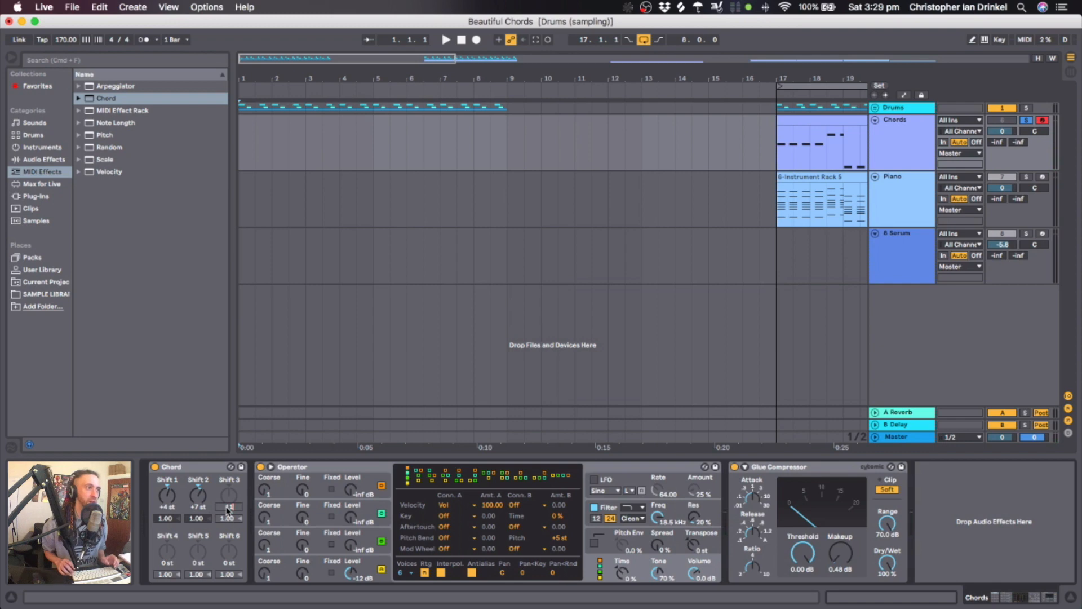
{"action": "key", "text": "Return"}
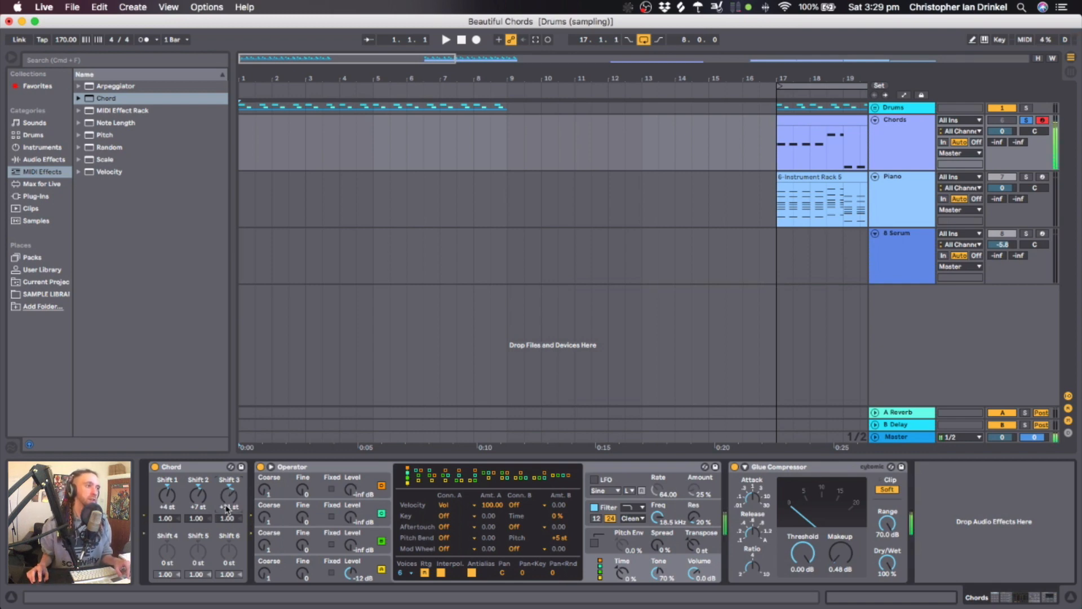
{"action": "left_click", "coordinate": [172, 563]}
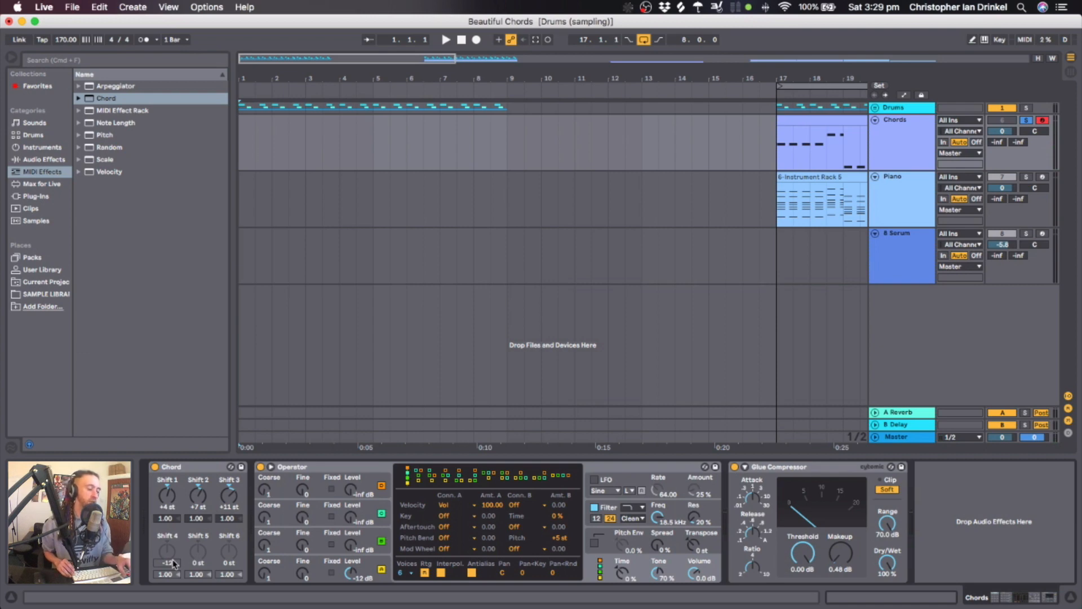
{"action": "type", "text": "-12"}
{"action": "key", "text": "Return"}
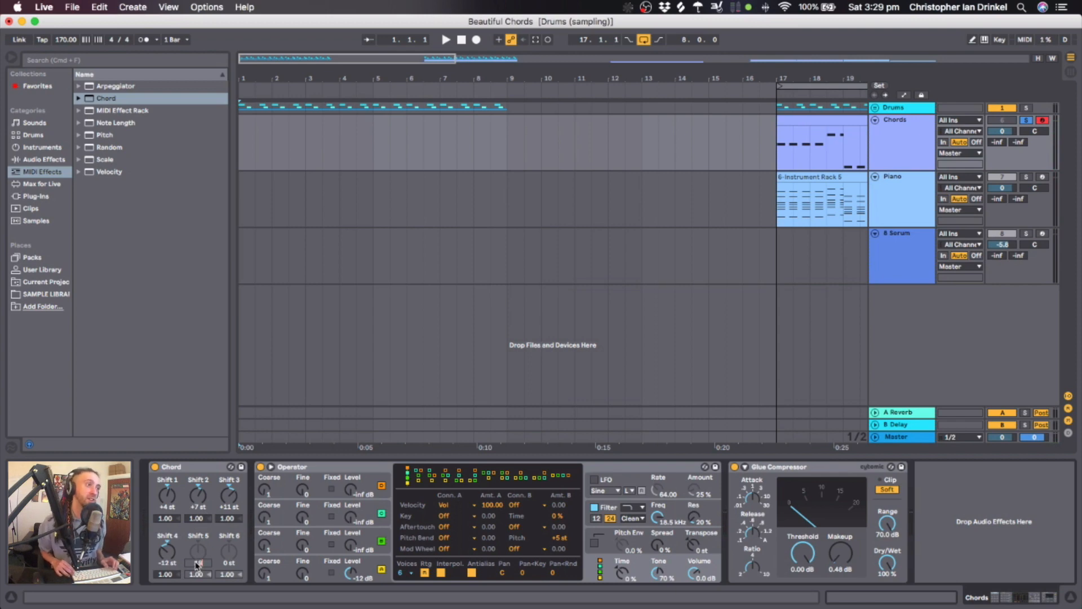
Set the Chord device's Shift 5 to +19 st and Shift 6 to +28 st.
{"action": "left_click_drag", "start_coordinate": [197, 564], "coordinate": [198, 541]}
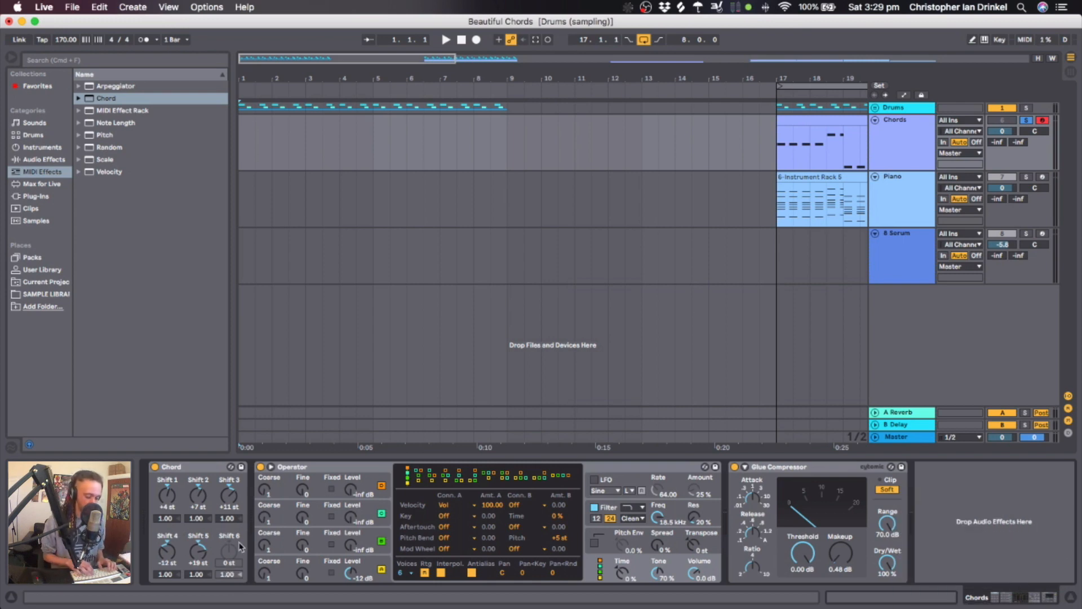
{"action": "key", "text": "Return"}
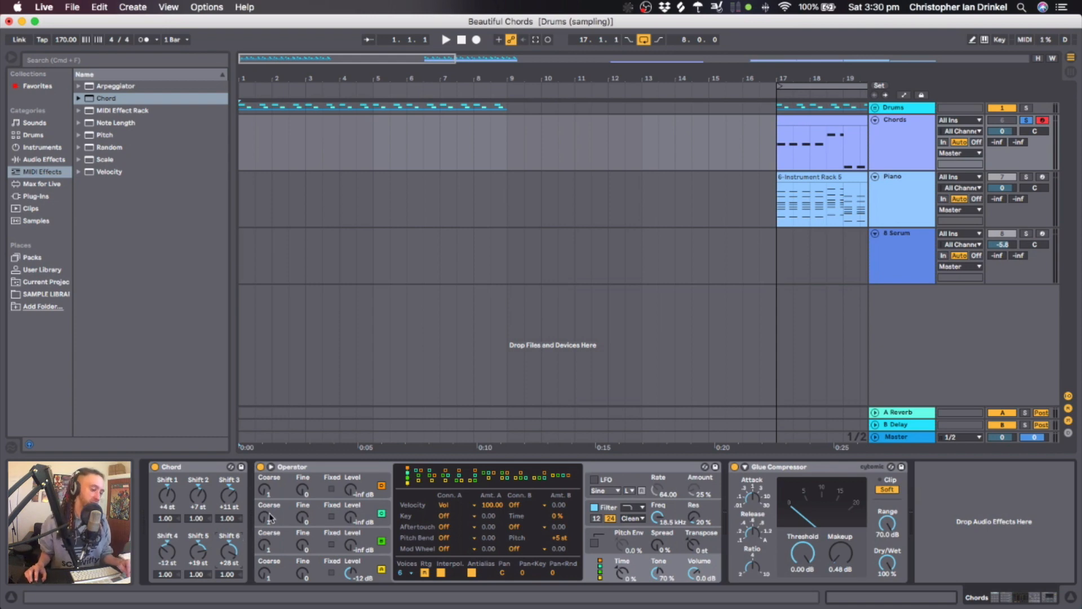
{"action": "left_click", "coordinate": [211, 469]}
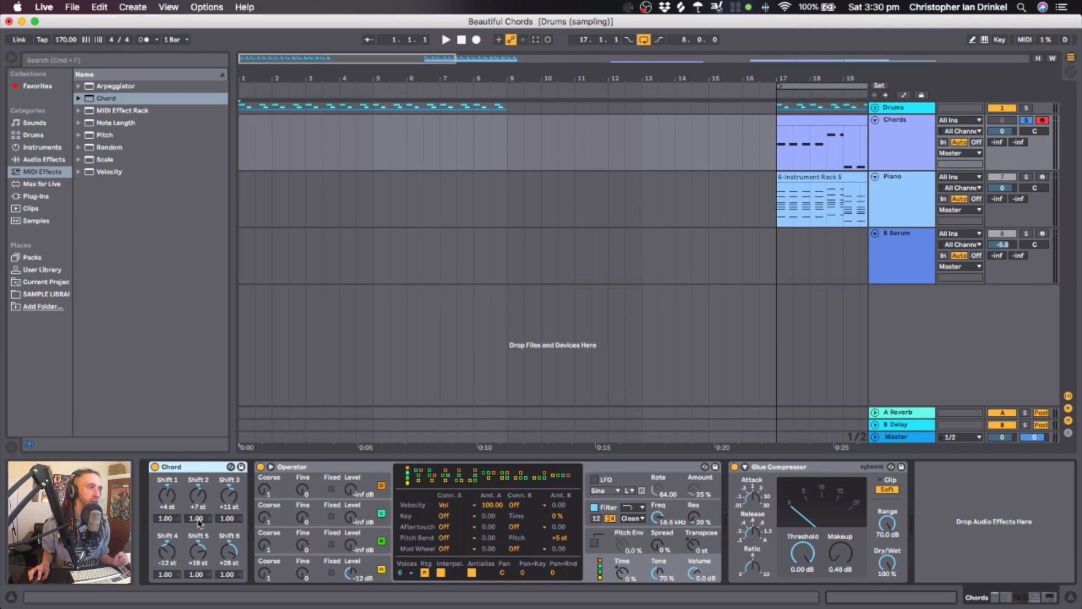
Set the Chord device's velocities to 1.04 for Shift 1, 0.68 for Shift 2 and 0.01 for Shifts 3 to 6.
{"action": "left_click", "coordinate": [168, 518]}
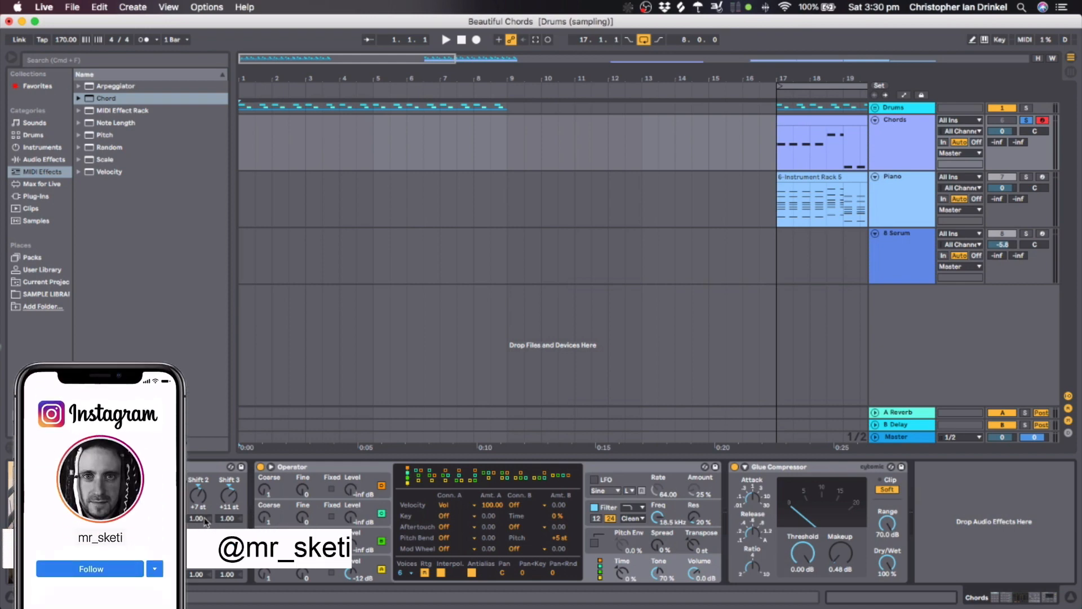
{"action": "left_click_drag", "start_coordinate": [205, 519], "coordinate": [198, 606]}
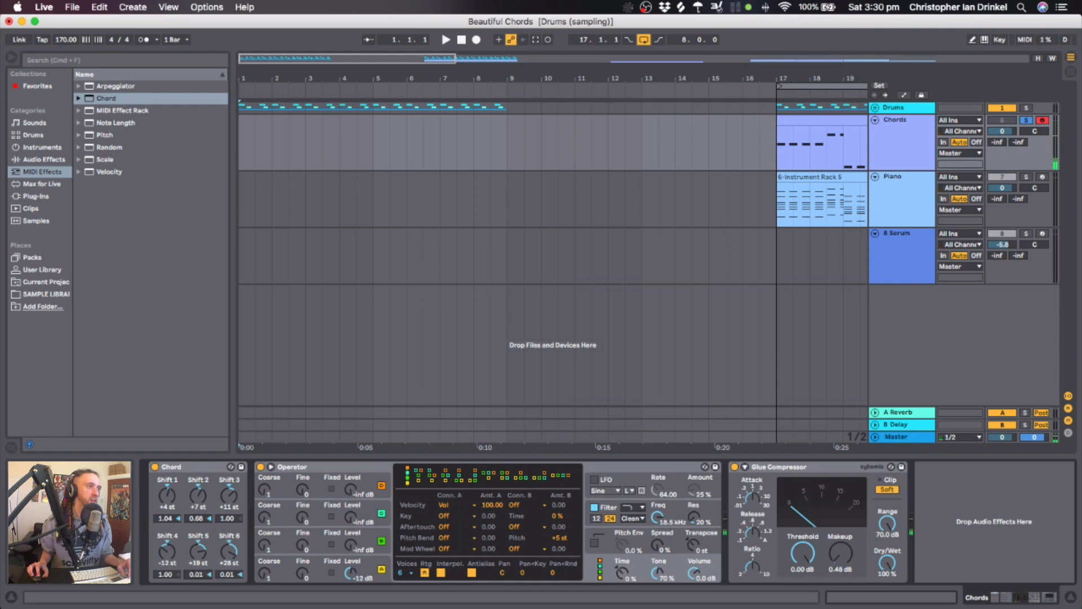
{"action": "left_click_drag", "start_coordinate": [165, 574], "coordinate": [165, 607]}
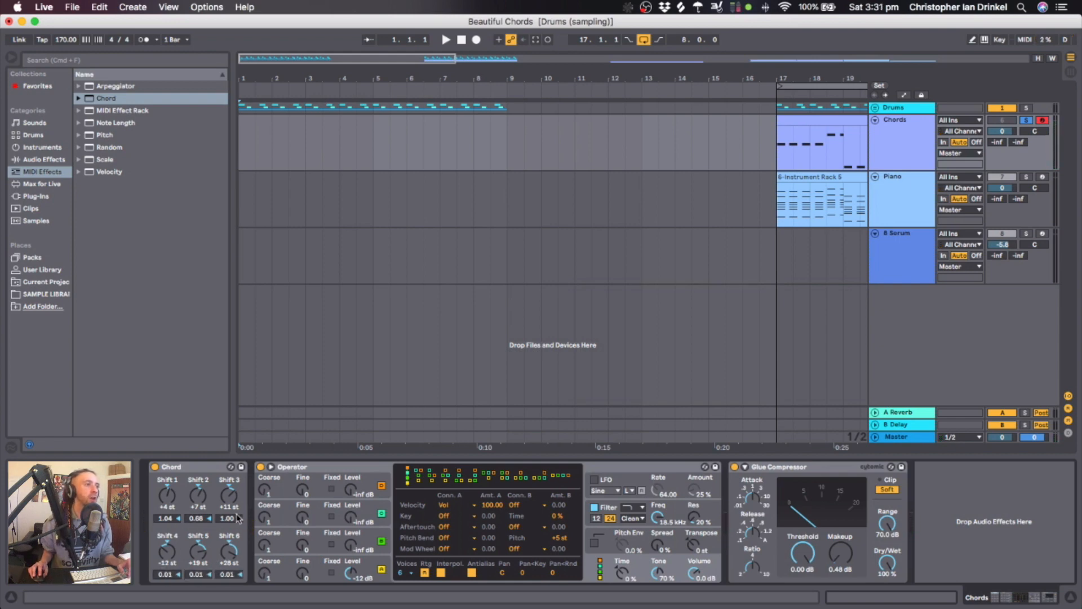
{"action": "left_click_drag", "start_coordinate": [238, 518], "coordinate": [237, 550]}
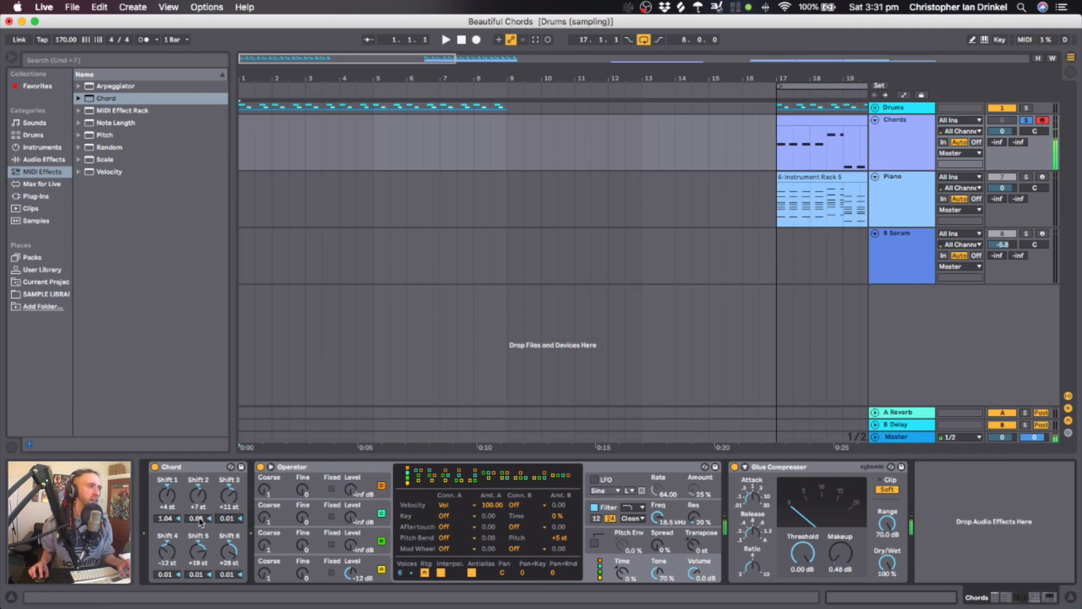
Raise the Chord device's velocities to 1.13 for Shift 2 and 0.93 for Shift 3.
{"action": "left_click_drag", "start_coordinate": [200, 520], "coordinate": [200, 501]}
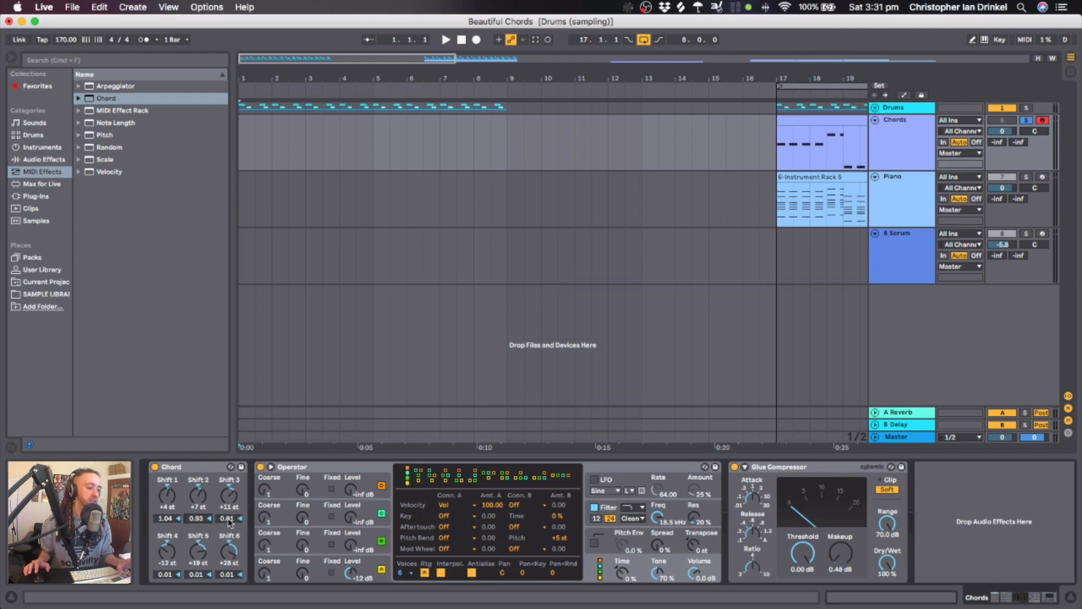
{"action": "left_click_drag", "start_coordinate": [228, 523], "coordinate": [229, 502]}
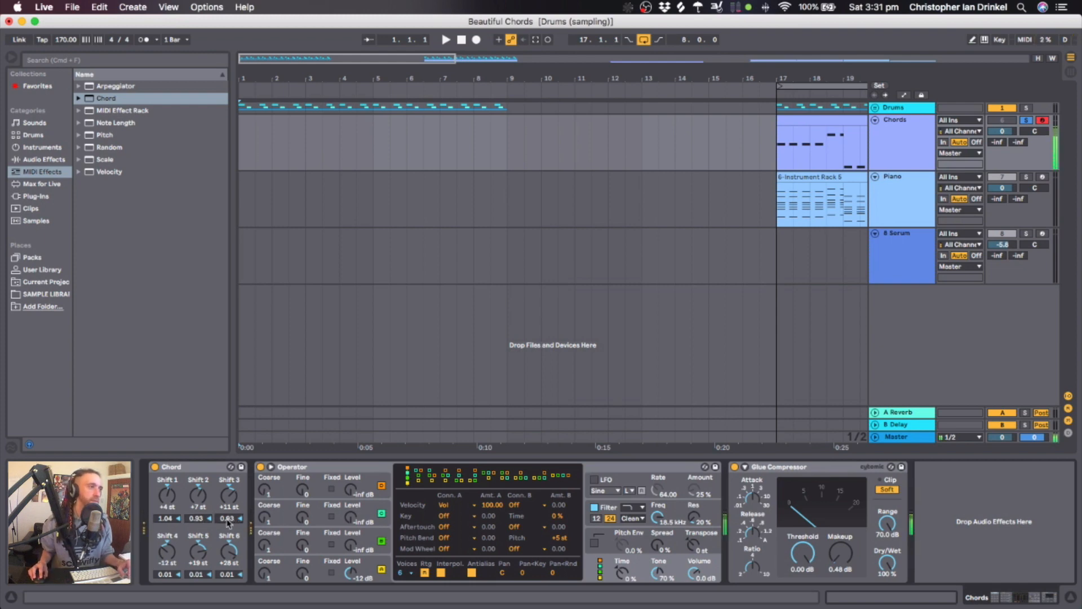
{"action": "left_click_drag", "start_coordinate": [197, 522], "coordinate": [197, 510]}
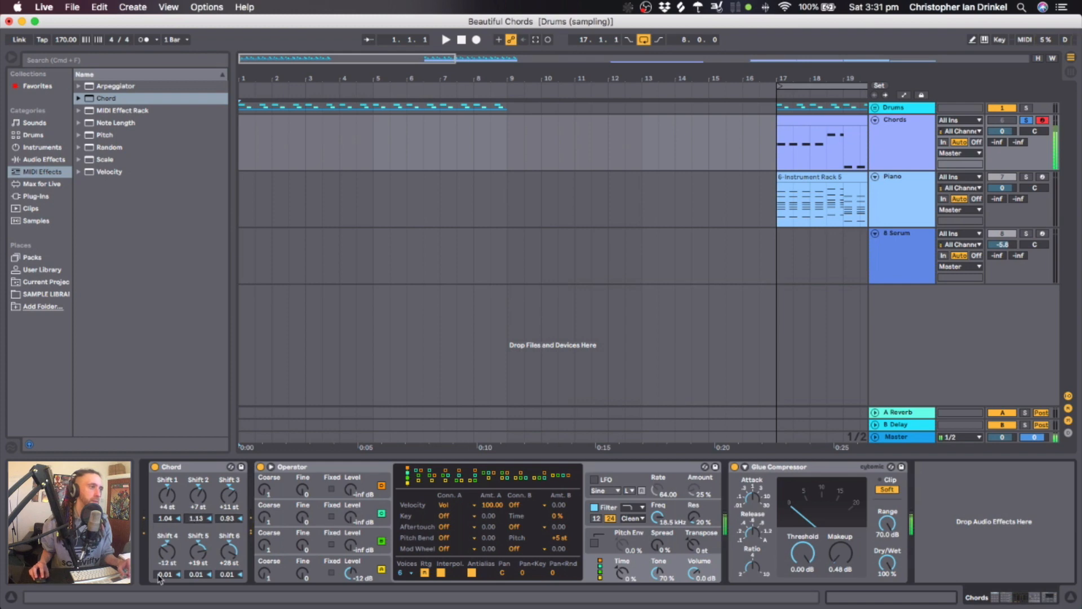
Raise the Chord device's velocities to 0.91 for Shift 4, 0.80 for Shift 5 and 0.55 for Shift 6.
{"action": "left_click_drag", "start_coordinate": [165, 574], "coordinate": [164, 555]}
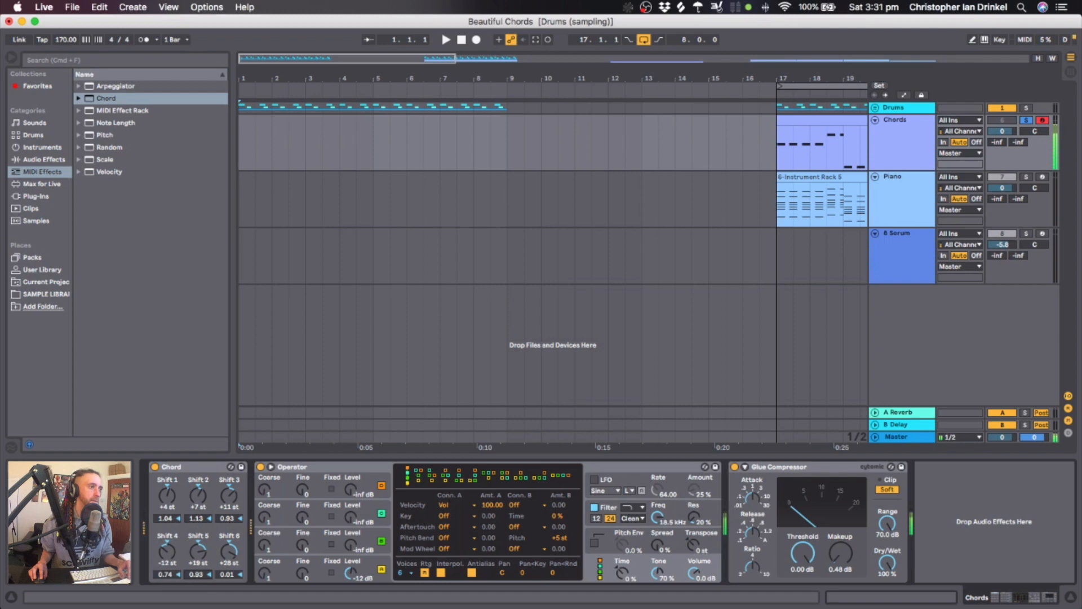
{"action": "left_click_drag", "start_coordinate": [198, 574], "coordinate": [227, 566]}
{"action": "left_click_drag", "start_coordinate": [165, 573], "coordinate": [166, 568]}
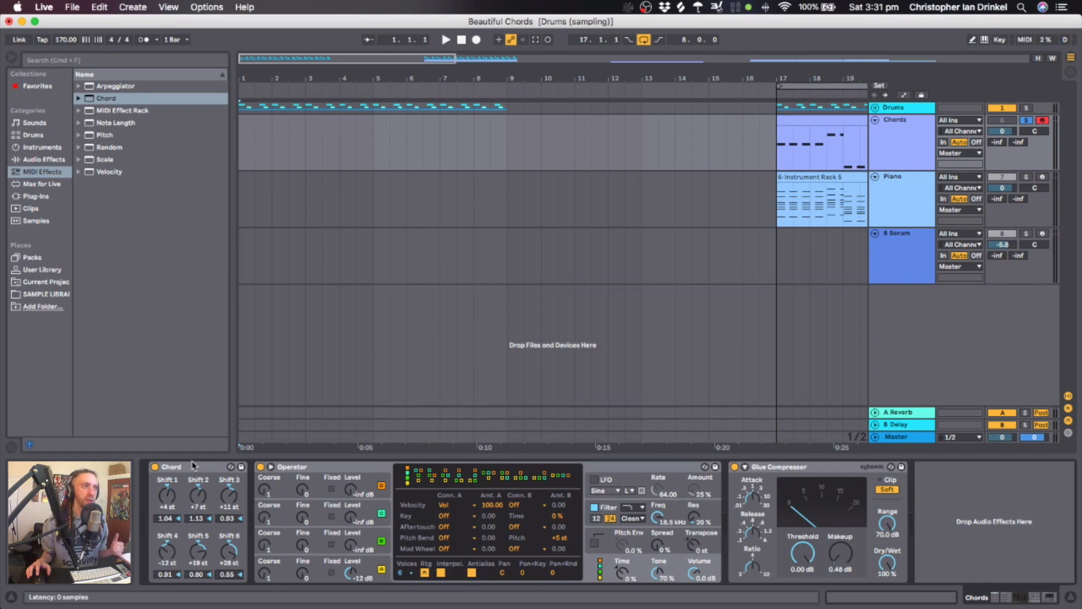
{"action": "left_click", "coordinate": [203, 470]}
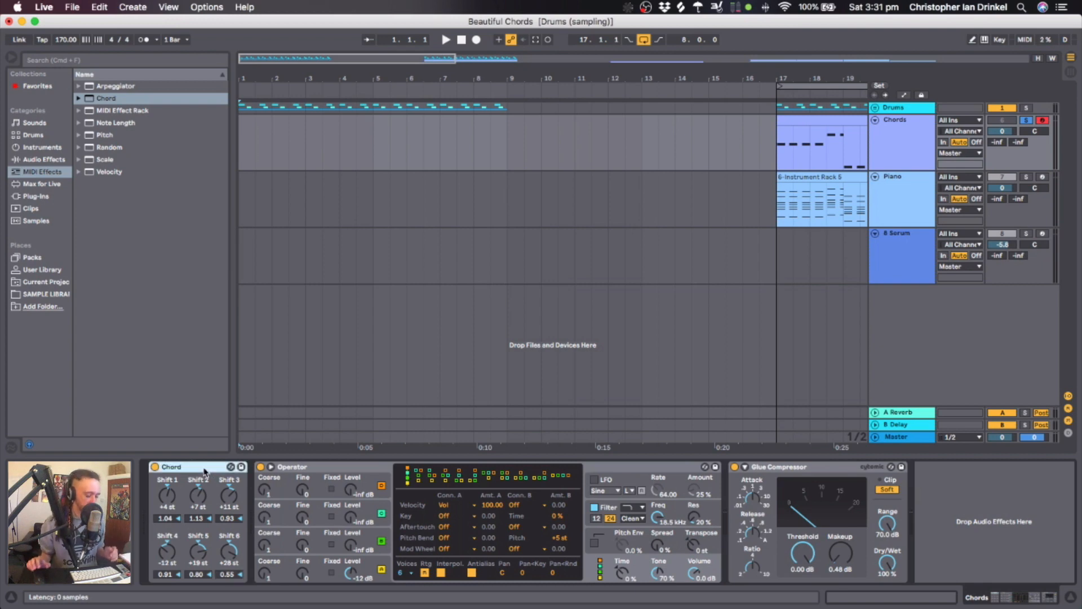
Find the C Minor scale preset, add it after the Chord device and set its Base to A.
{"action": "key", "text": "super+f"}
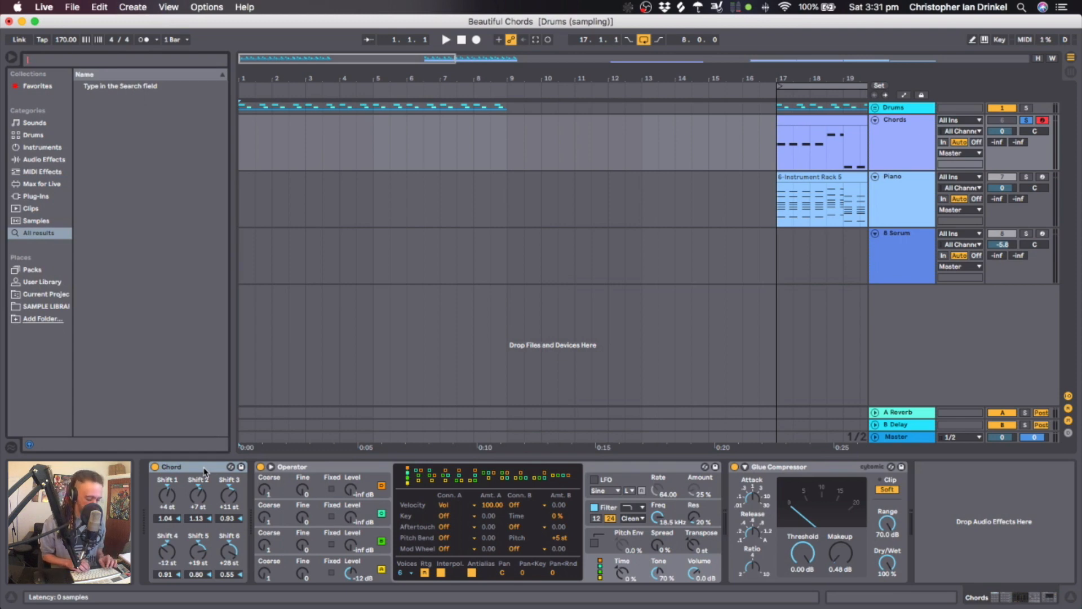
{"action": "type", "text": "scale"}
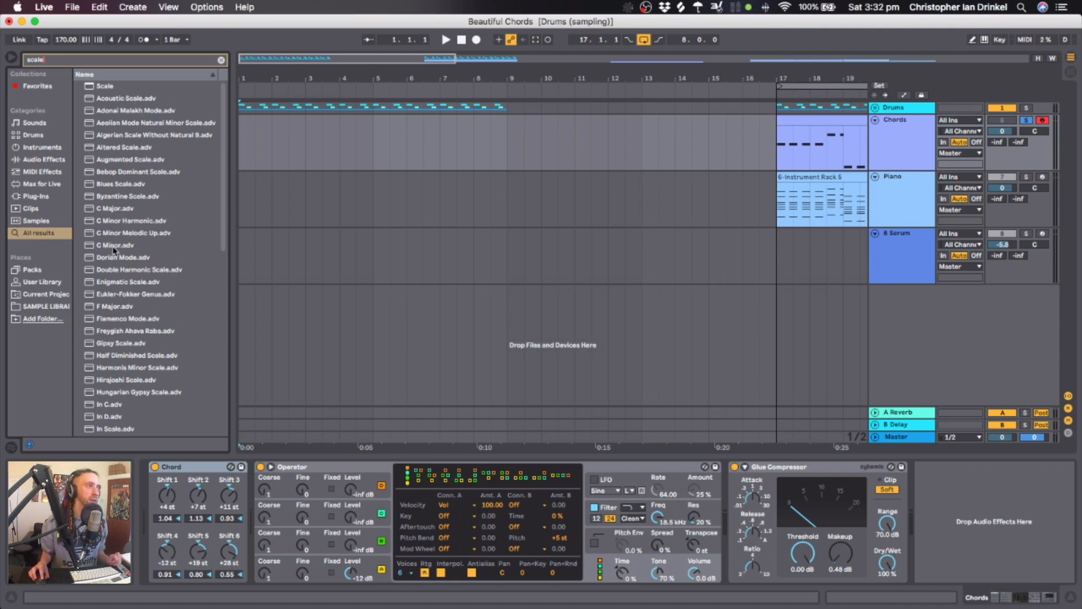
{"action": "mouse_move", "coordinate": [114, 250]}
{"action": "left_mouse_down"}
{"action": "mouse_move", "coordinate": [204, 443]}
{"action": "mouse_move", "coordinate": [251, 494]}
{"action": "mouse_move", "coordinate": [262, 485]}
{"action": "left_mouse_up"}
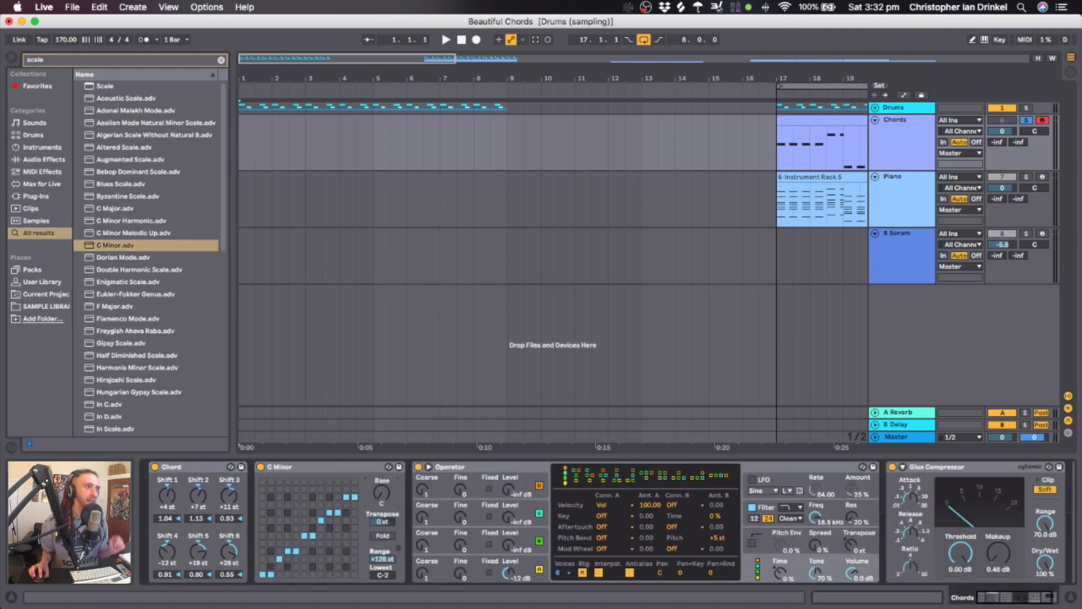
{"action": "left_click_drag", "start_coordinate": [381, 492], "coordinate": [381, 461]}
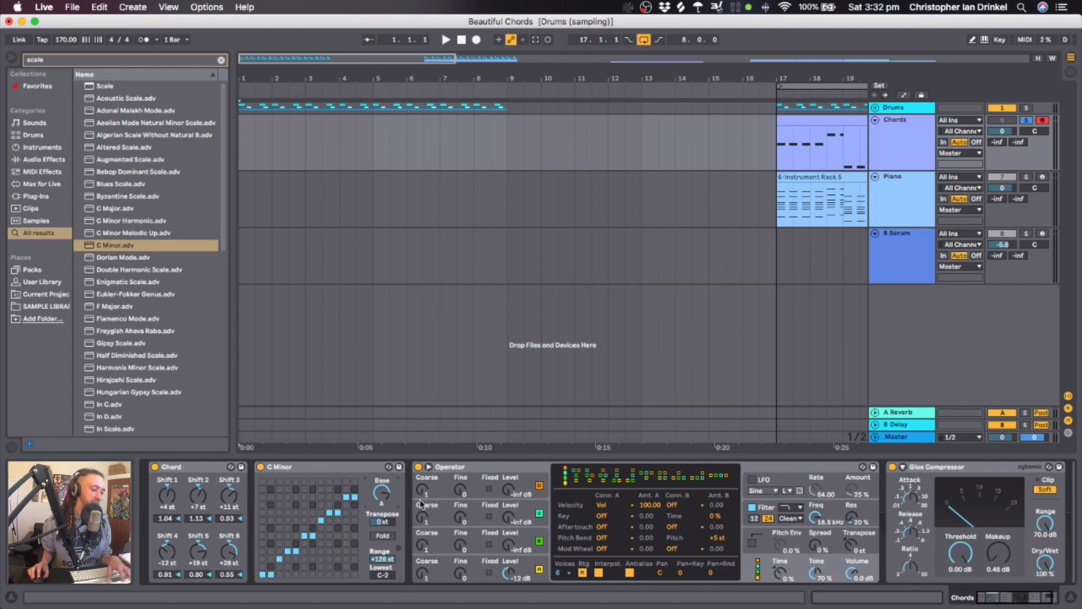
{"action": "left_click", "coordinate": [333, 469]}
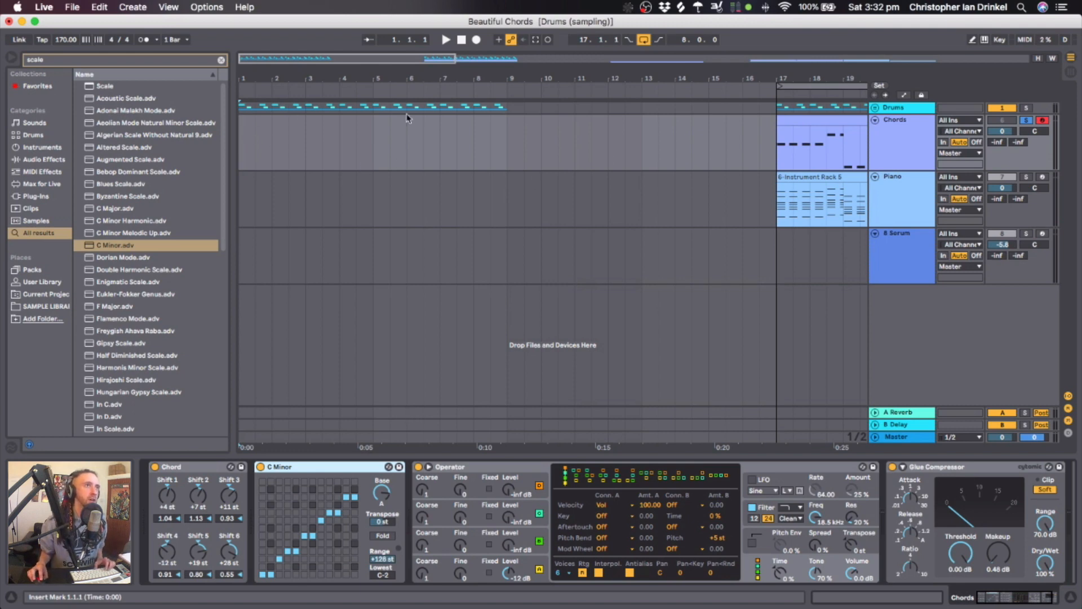
Copy the Chords track's clip from bar 17 to bar 1 and open the copy's notes.
{"action": "left_click_drag", "start_coordinate": [804, 116], "coordinate": [274, 117]}
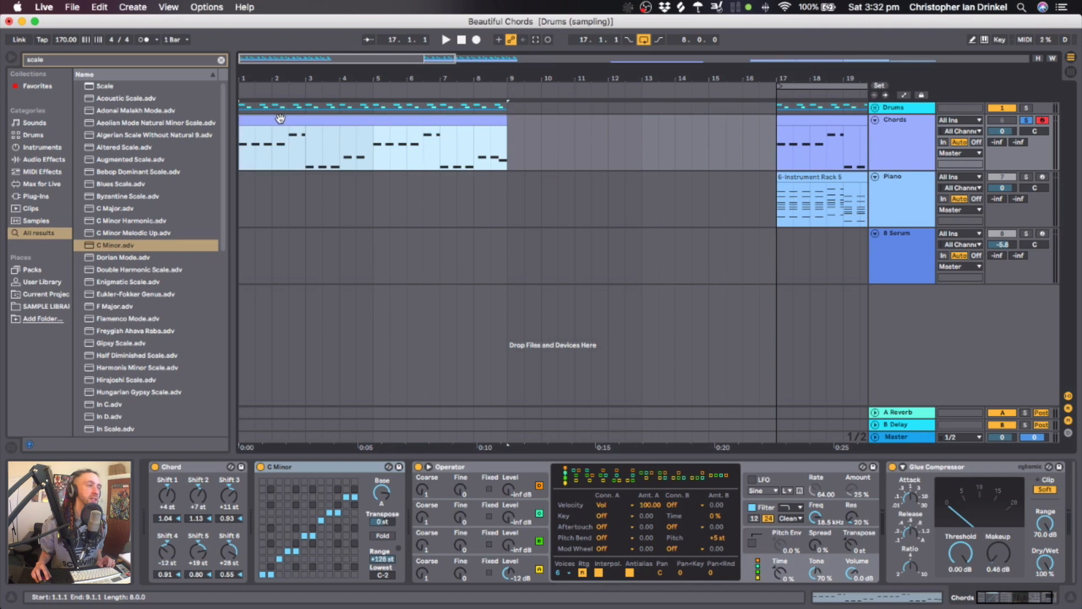
{"action": "double_click", "coordinate": [279, 117]}
{"action": "left_click", "coordinate": [501, 363]}
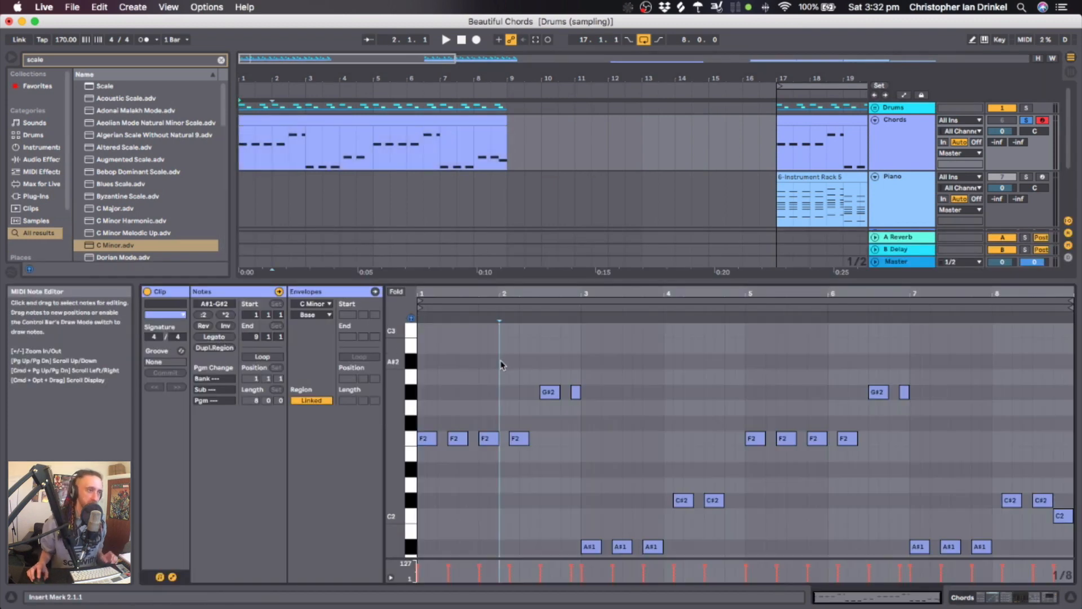
Transpose all notes in the copied Chords clip up four semitones so that the first notes sit on A2.
{"action": "key", "text": "super+a"}
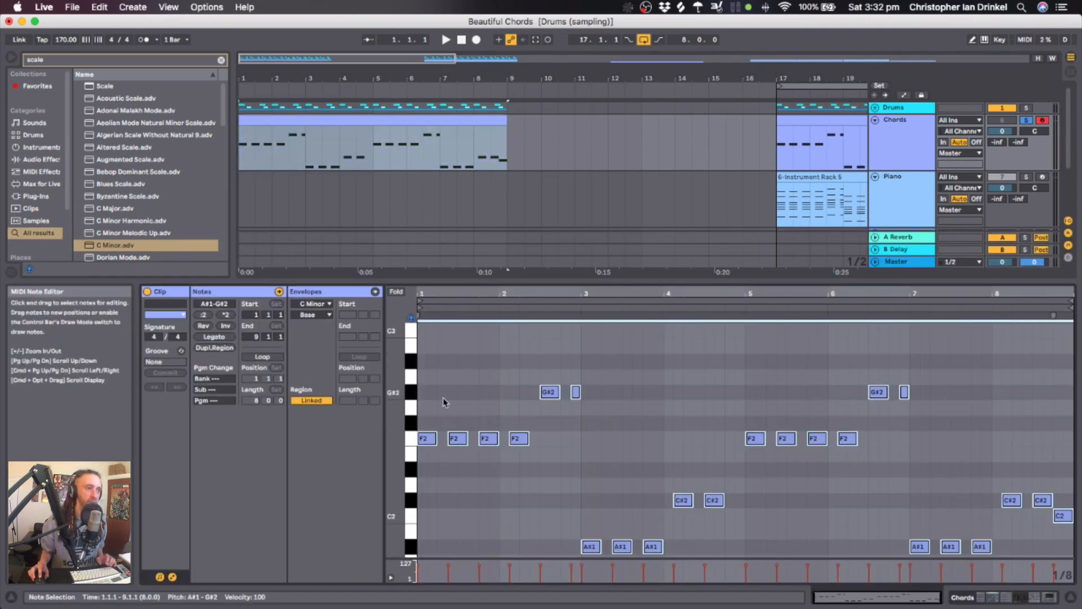
{"action": "key", "text": "Down"}
{"action": "key", "text": "Down"}
{"action": "key", "text": "Down"}
{"action": "key", "text": "Down"}
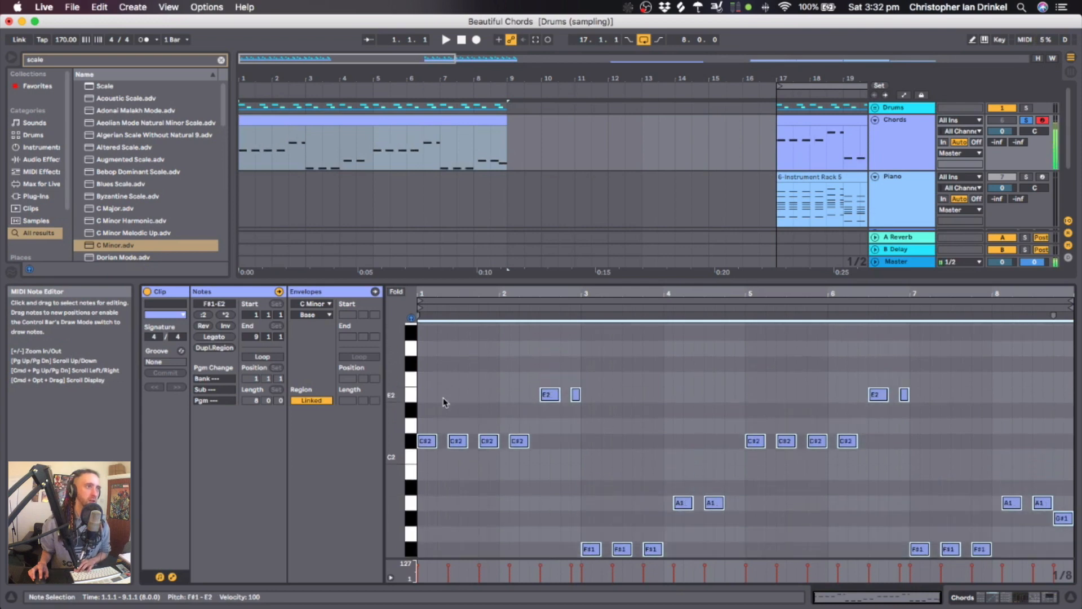
{"action": "key", "text": "Up"}
{"action": "key", "text": "Up"}
{"action": "key", "text": "Up"}
{"action": "key", "text": "Up"}
{"action": "key", "text": "Up"}
{"action": "key", "text": "Up"}
{"action": "key", "text": "Up"}
{"action": "key", "text": "Up"}
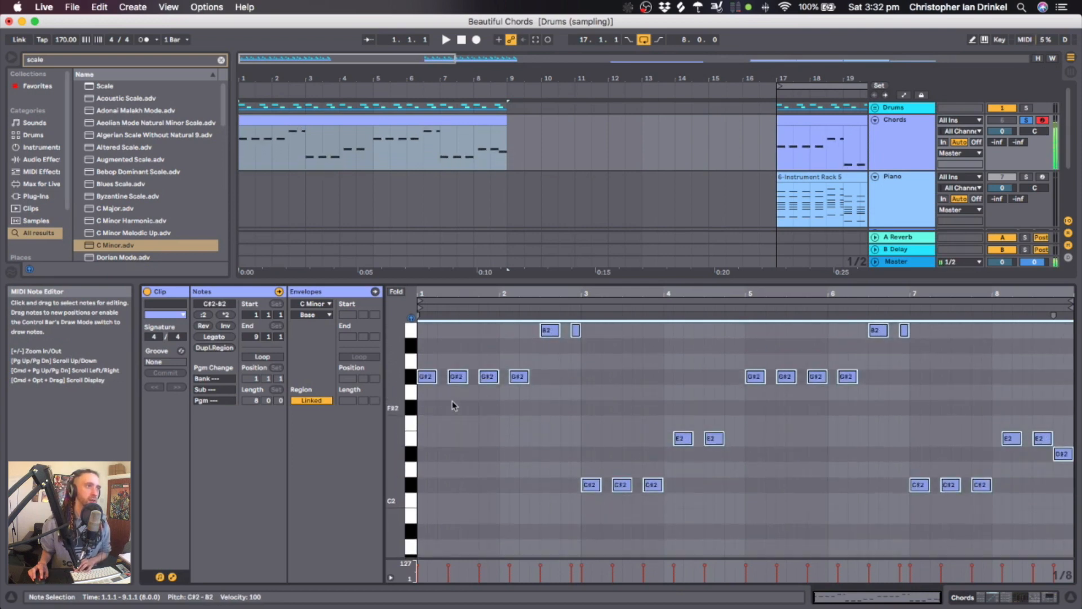
{"action": "left_click", "coordinate": [468, 360]}
{"action": "scroll", "coordinate": [480, 392], "scroll_direction": "up", "scroll_amount": 3}
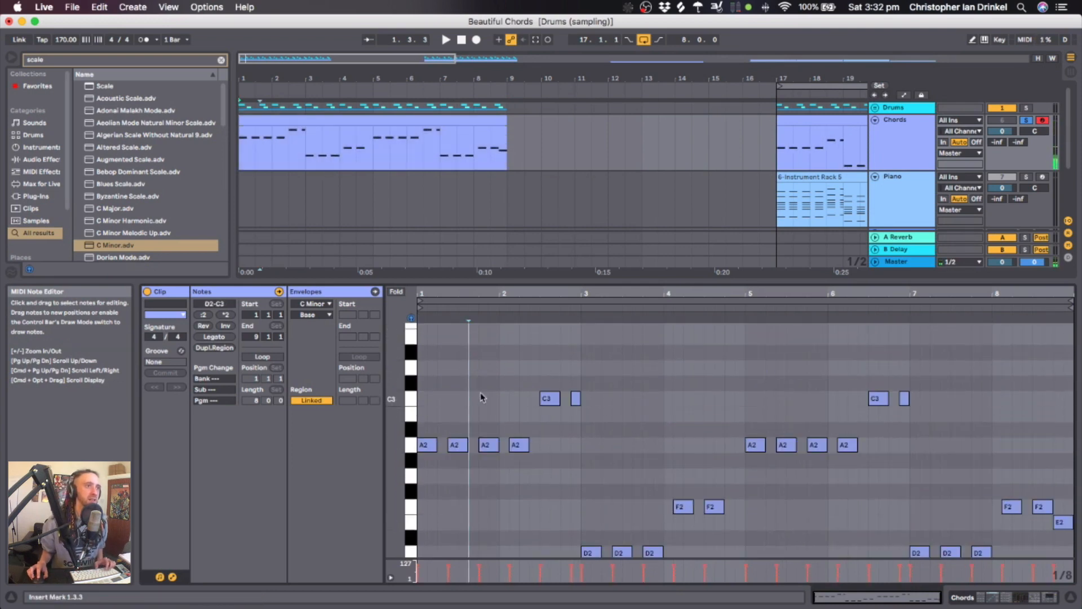
Show the Chords track's devices and play the clip from bar 1 to hear the chords through the scale.
{"action": "left_click", "coordinate": [433, 120]}
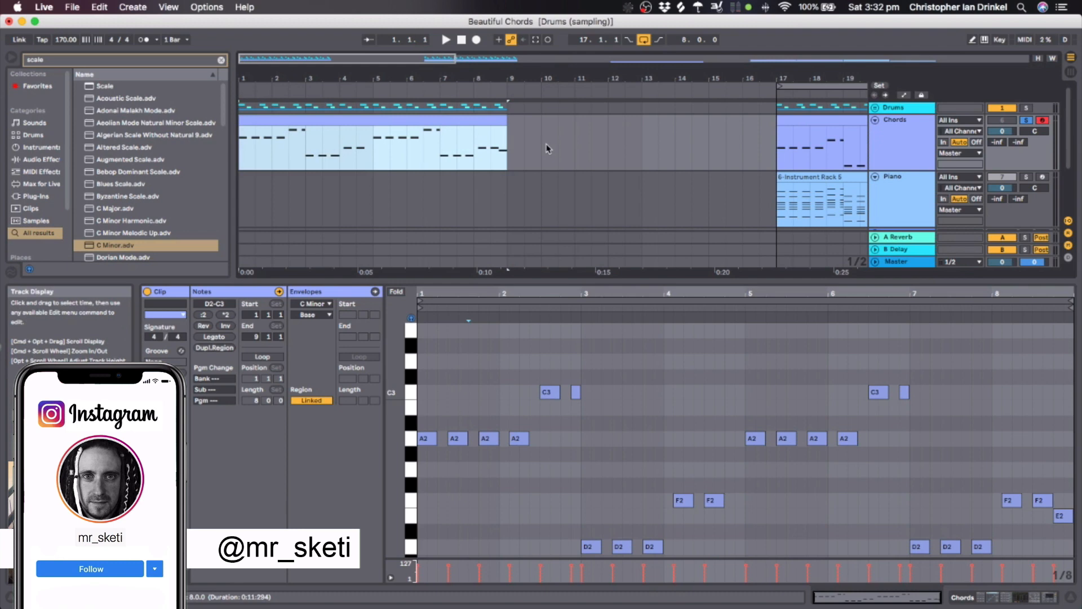
{"action": "left_click", "coordinate": [879, 132]}
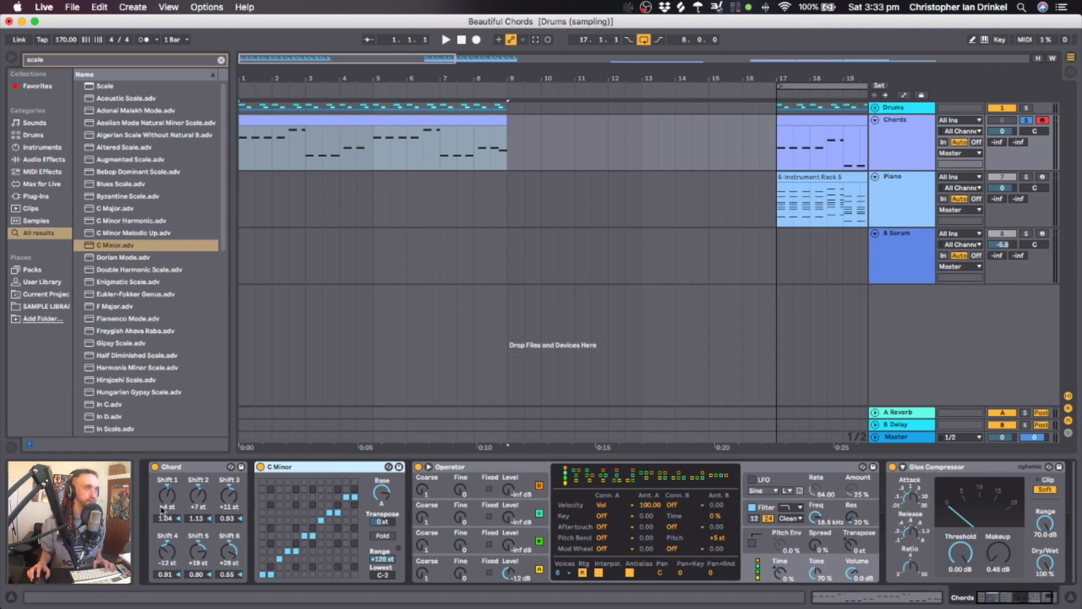
{"action": "key", "text": "space"}
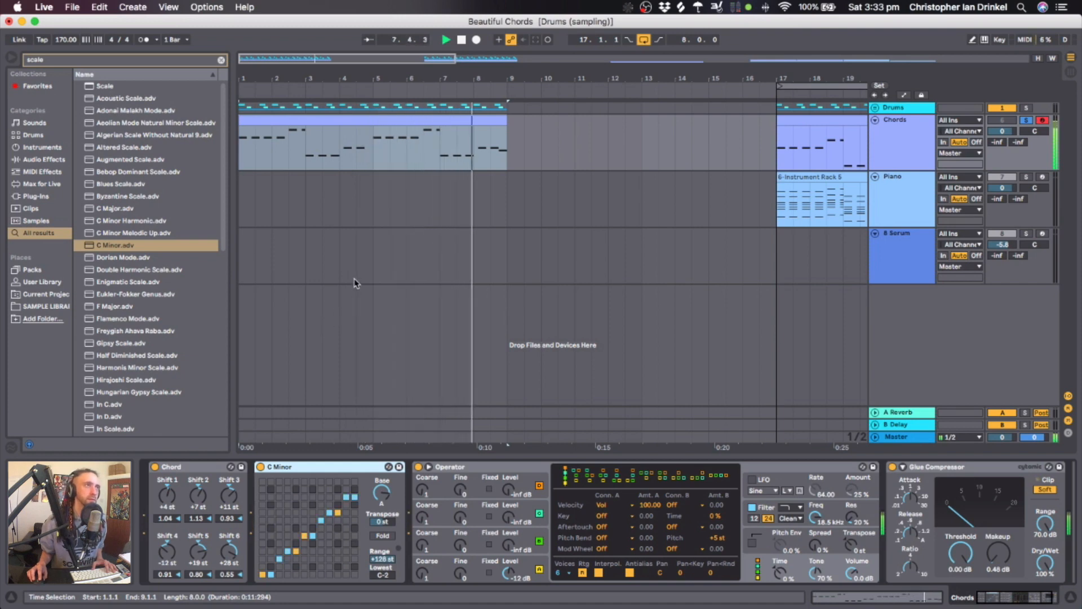
{"action": "key", "text": "space"}
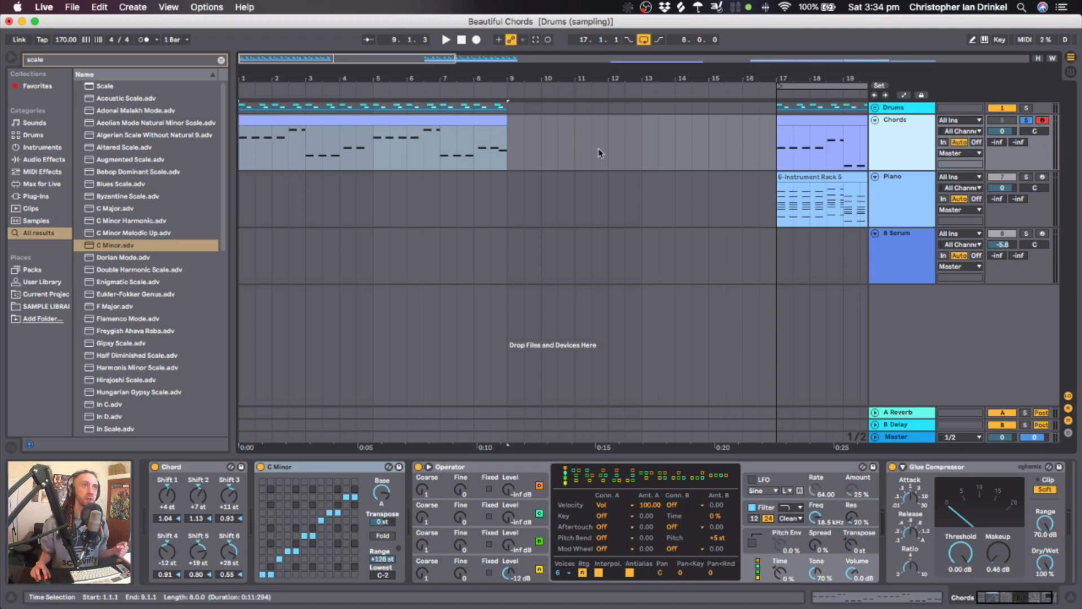
Arm the Piano track for recording.
{"action": "left_click", "coordinate": [904, 202]}
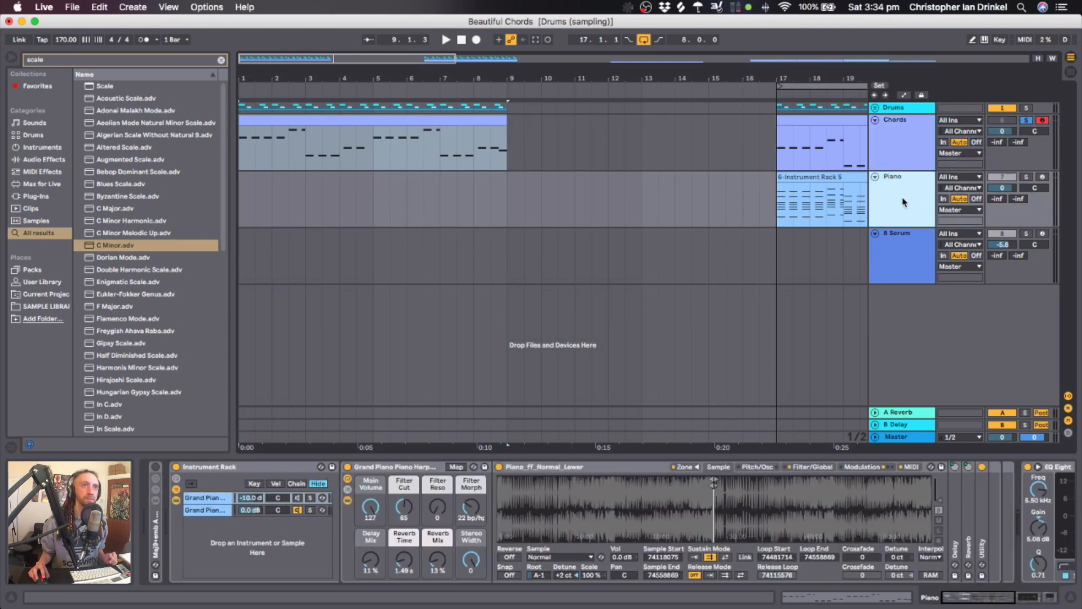
{"action": "left_click", "coordinate": [919, 151]}
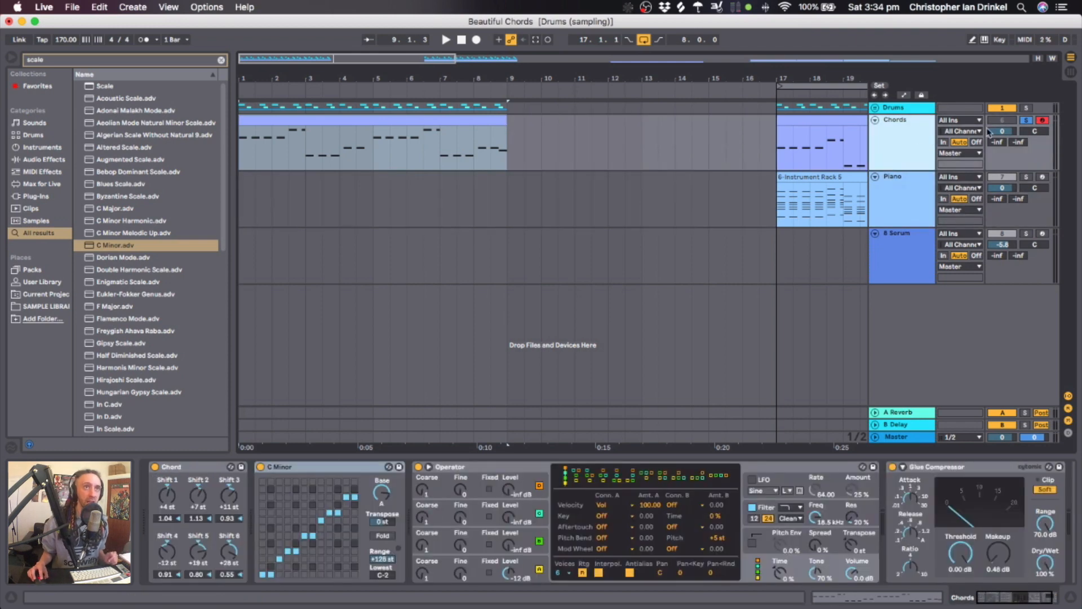
{"action": "left_click", "coordinate": [1043, 177]}
Delete the Operator and Glue Compressor from the Chords track, keeping only its Chord and C Minor devices.
{"action": "left_click", "coordinate": [890, 132]}
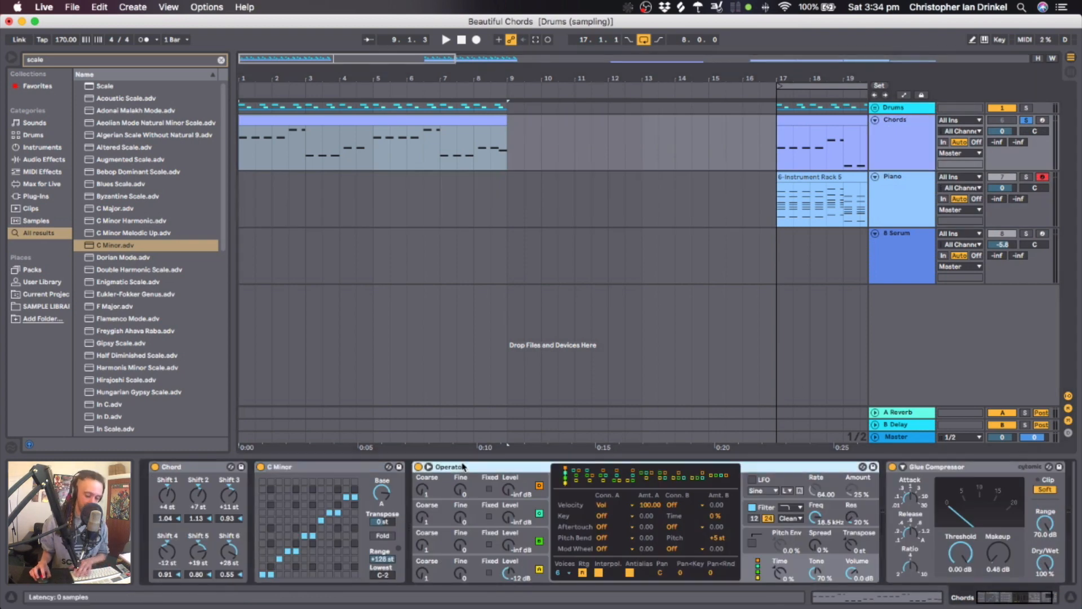
{"action": "key", "text": "Delete"}
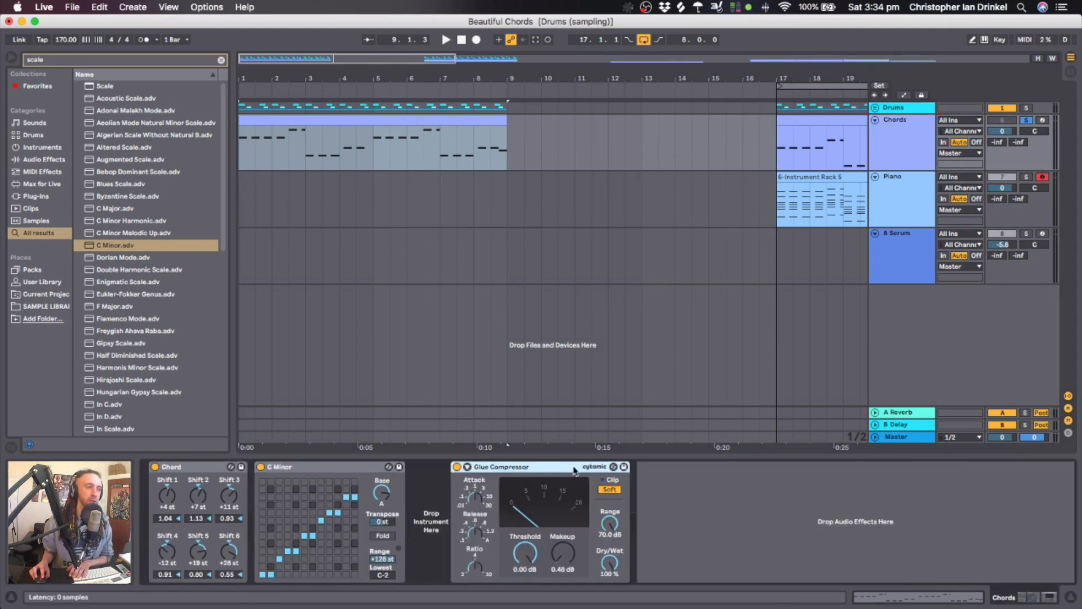
{"action": "key", "text": "Delete"}
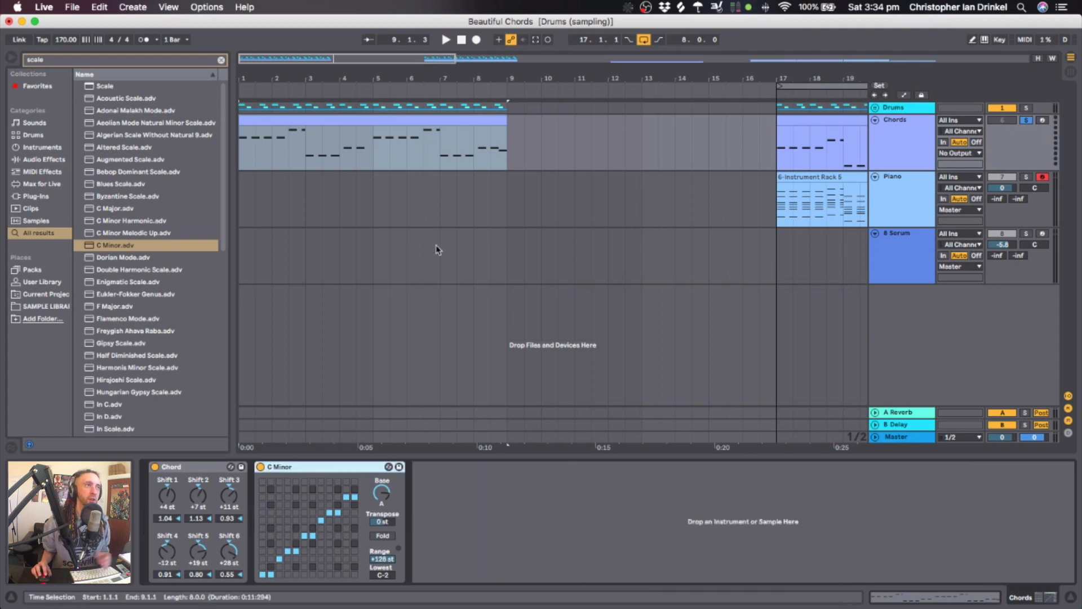
Route the Chords track's MIDI output to the Piano track and select the Piano track.
{"action": "left_click", "coordinate": [966, 156]}
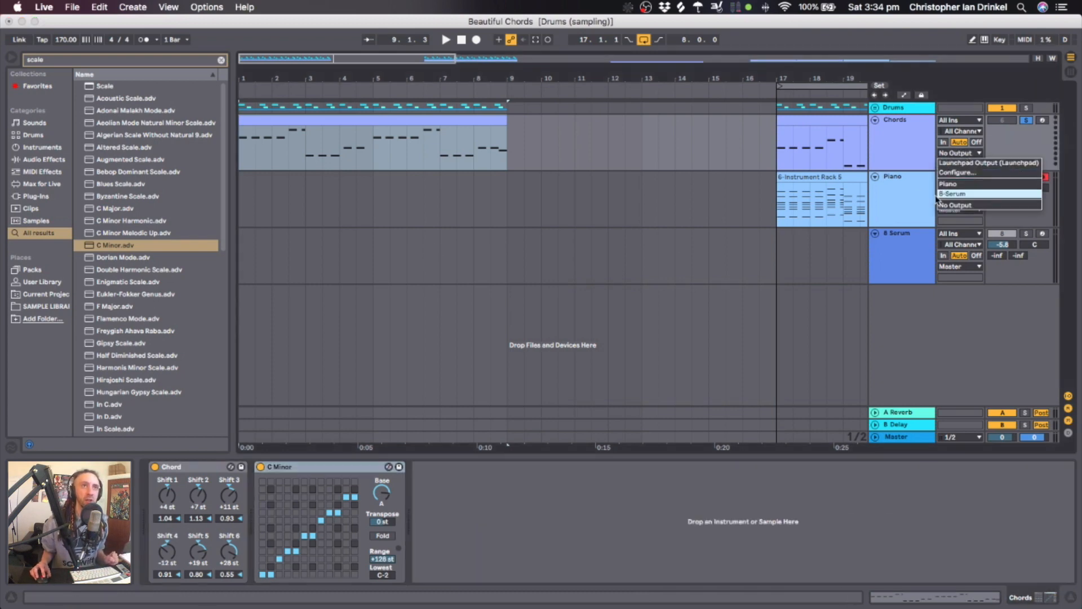
{"action": "left_click", "coordinate": [952, 185]}
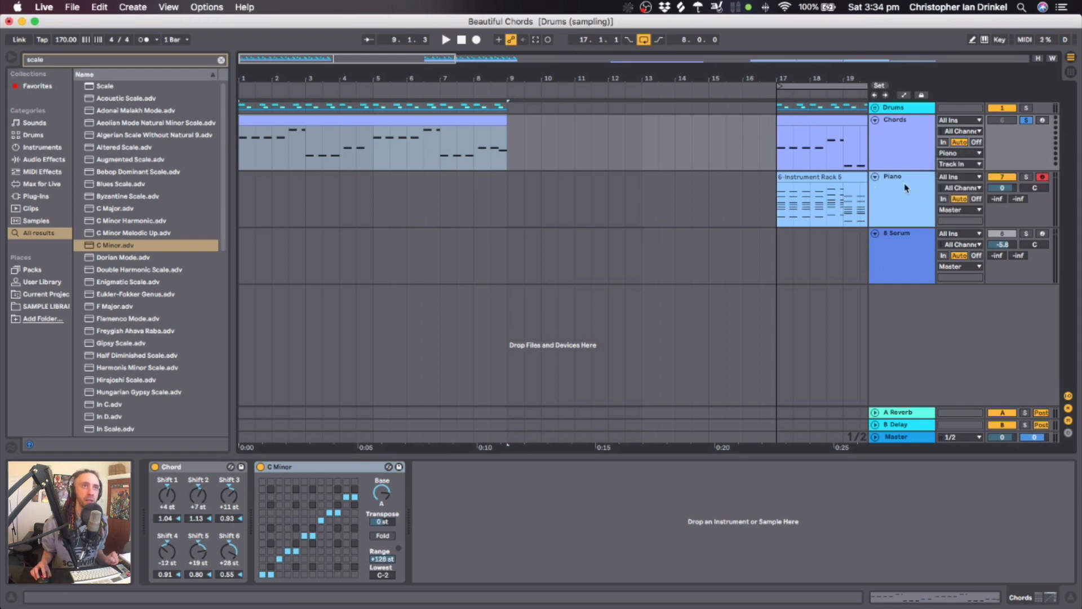
{"action": "left_click", "coordinate": [905, 188]}
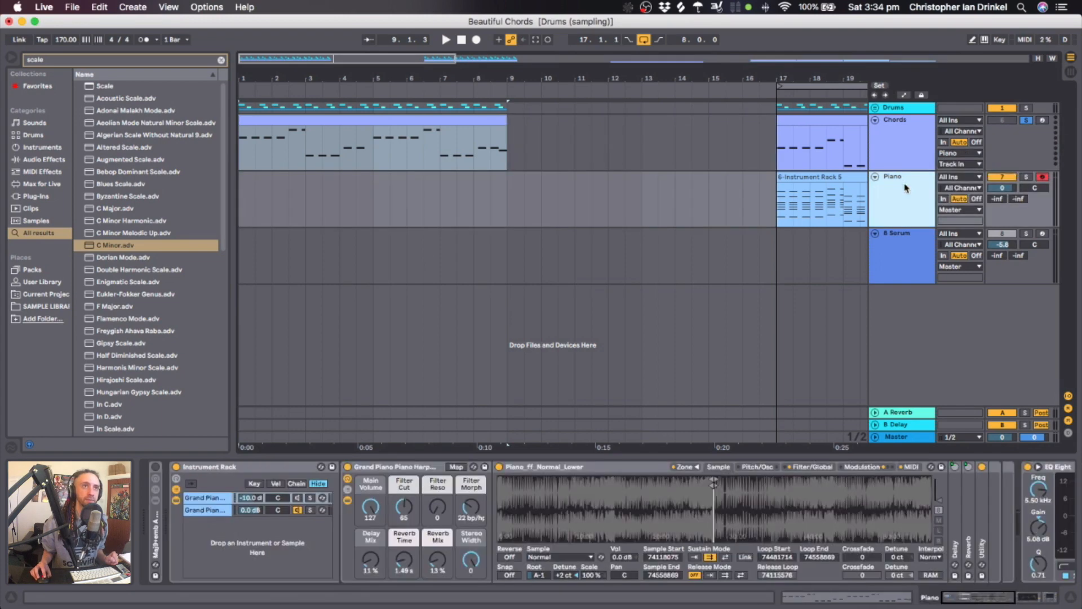
Insert an empty eight-bar MIDI clip at bar 1 on the Piano track.
{"action": "left_click", "coordinate": [240, 196]}
{"action": "left_click", "coordinate": [509, 208], "text": "shift"}
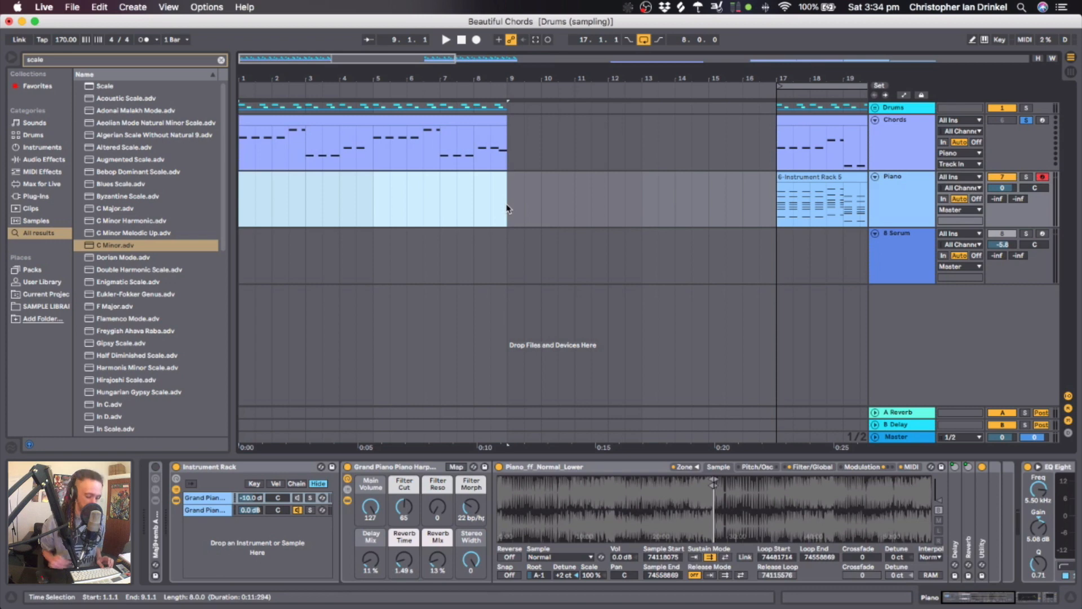
{"action": "key", "text": "super+shift+m"}
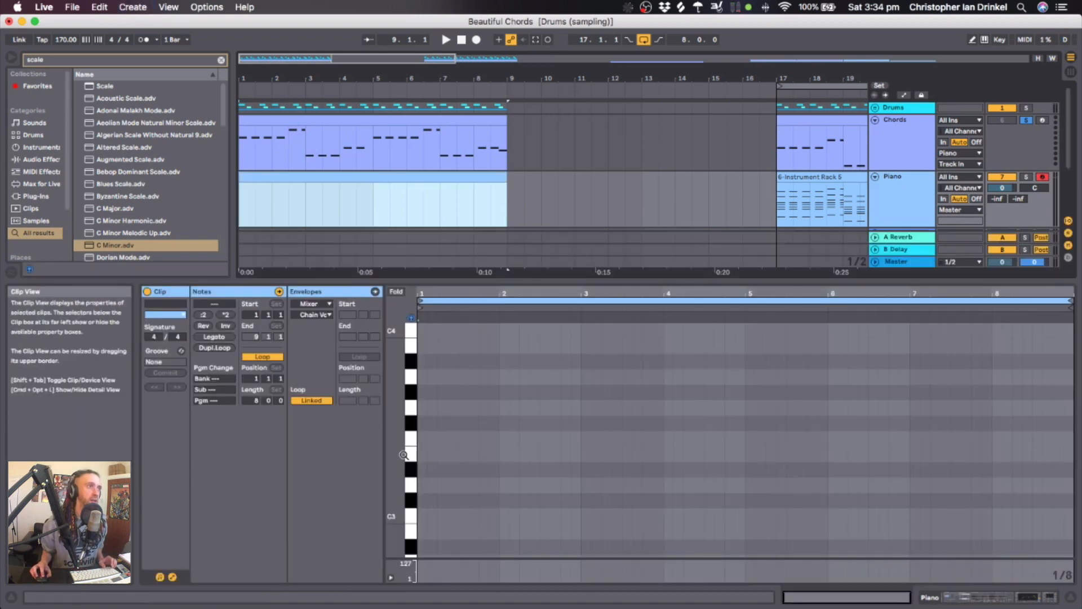
{"action": "left_click_drag", "start_coordinate": [397, 433], "coordinate": [383, 433]}
{"action": "scroll", "coordinate": [445, 437], "scroll_direction": "up", "scroll_amount": 5}
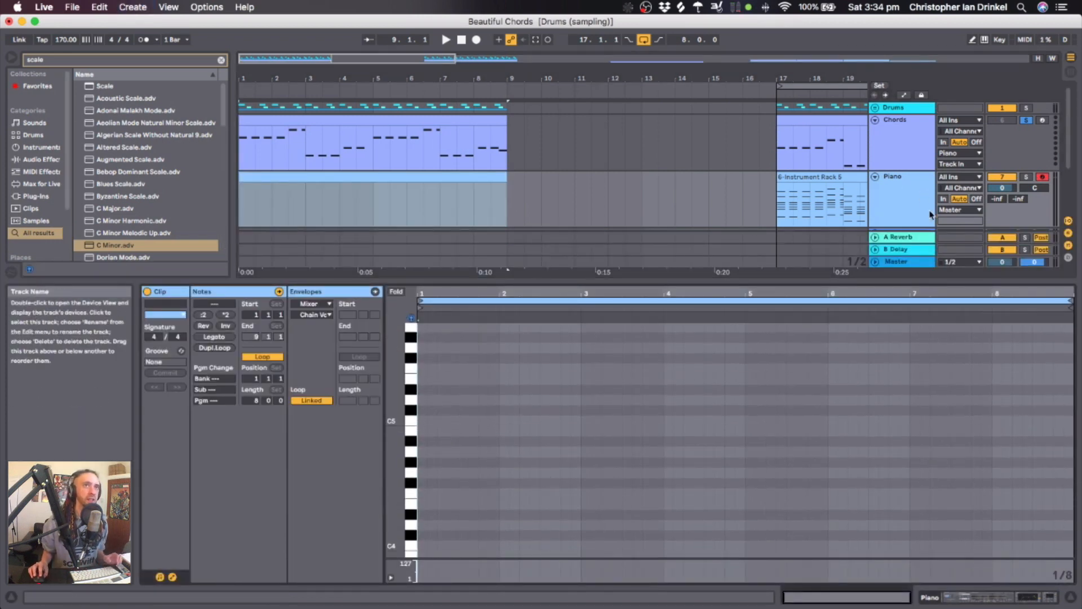
Arm the Chords track as well as the Piano track and try out the chords live.
{"action": "left_click", "coordinate": [1042, 121]}
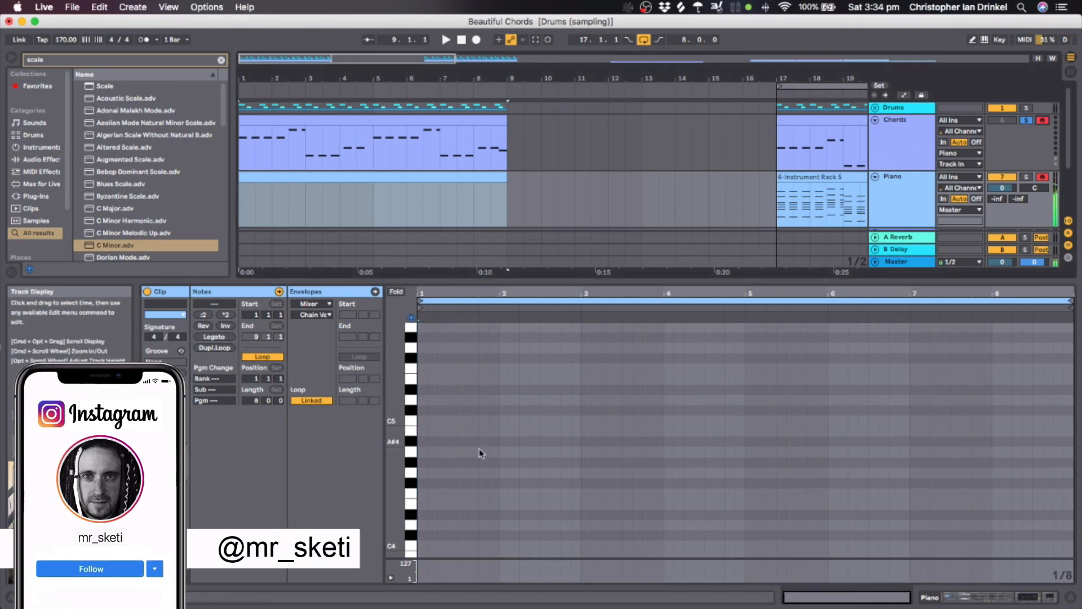
{"action": "scroll", "coordinate": [395, 459], "scroll_direction": "up", "scroll_amount": 5}
{"action": "left_click_drag", "start_coordinate": [395, 455], "coordinate": [373, 443]}
{"action": "scroll", "coordinate": [429, 445], "scroll_direction": "down", "scroll_amount": 3}
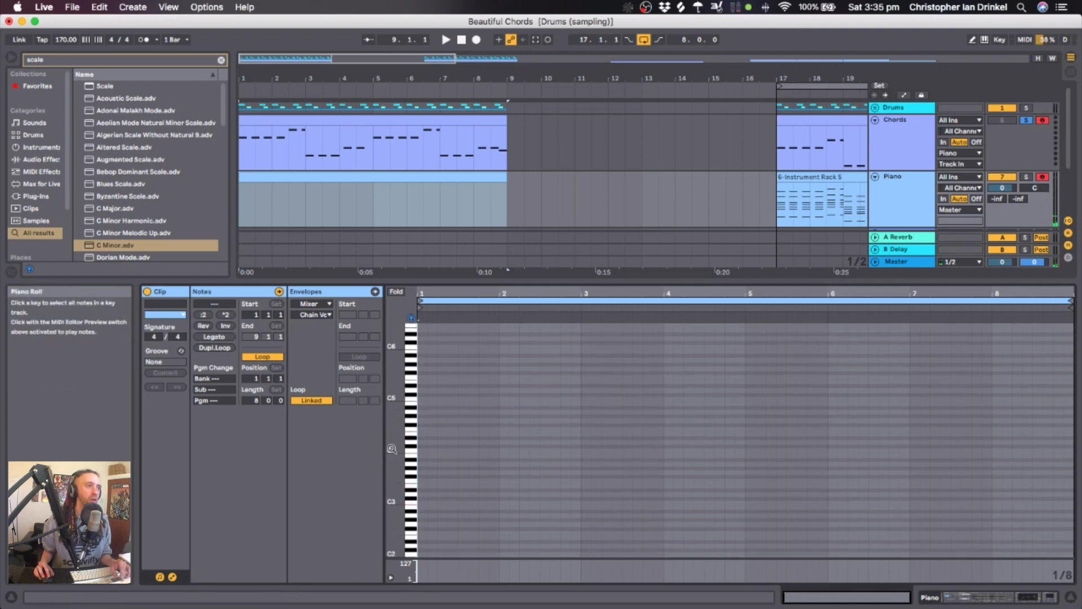
{"action": "double_click", "coordinate": [894, 145]}
{"action": "double_click", "coordinate": [330, 177]}
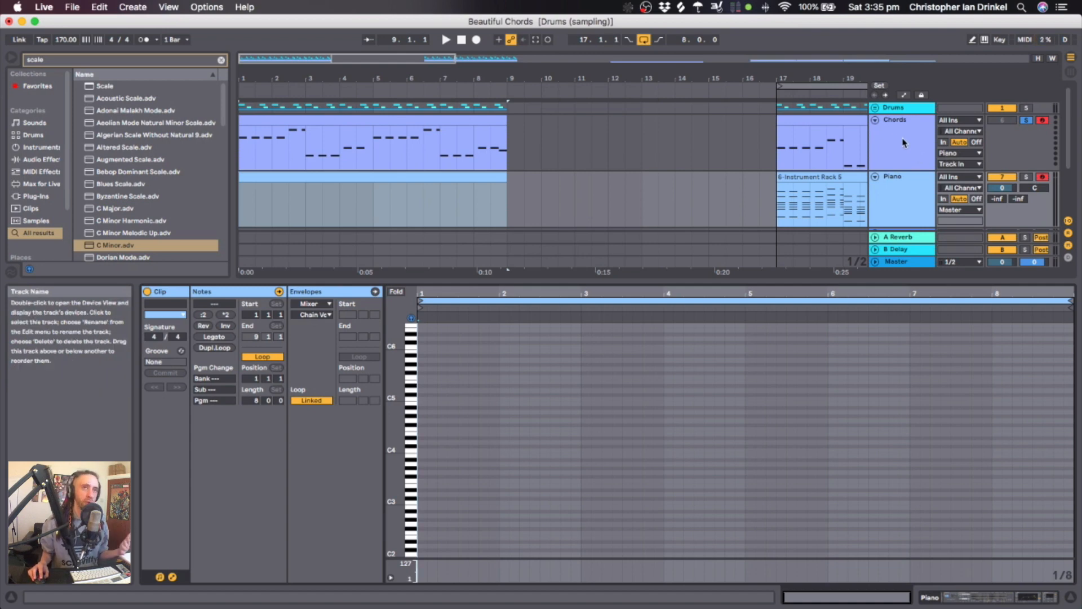
Disarm and unsolo the Chords track, and delete the empty clip at bar 1 on the Piano track.
{"action": "left_click", "coordinate": [1047, 124]}
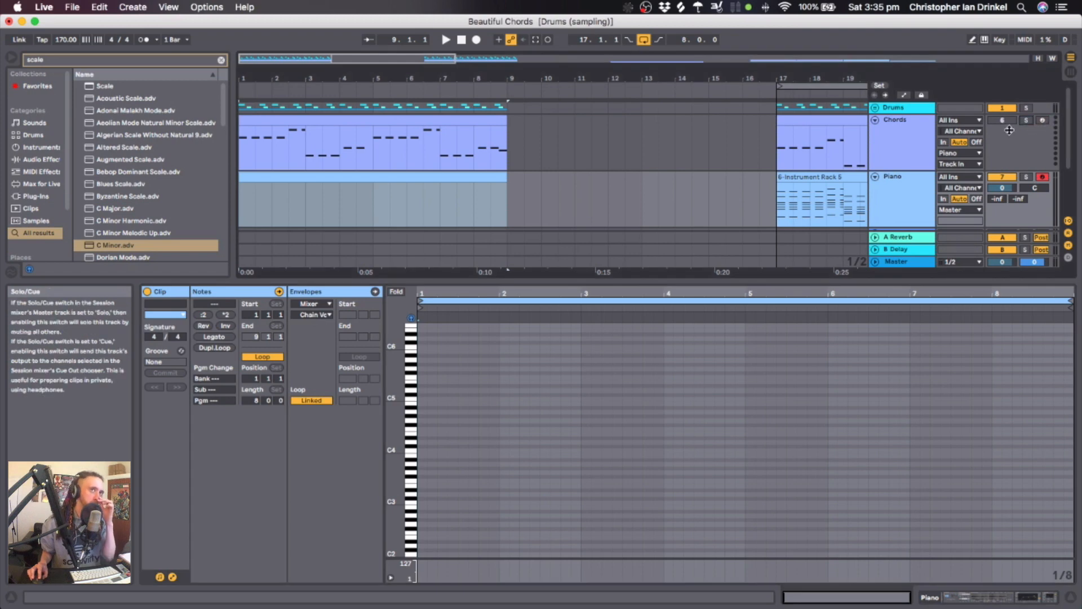
{"action": "left_click", "coordinate": [930, 151]}
{"action": "left_click", "coordinate": [285, 121]}
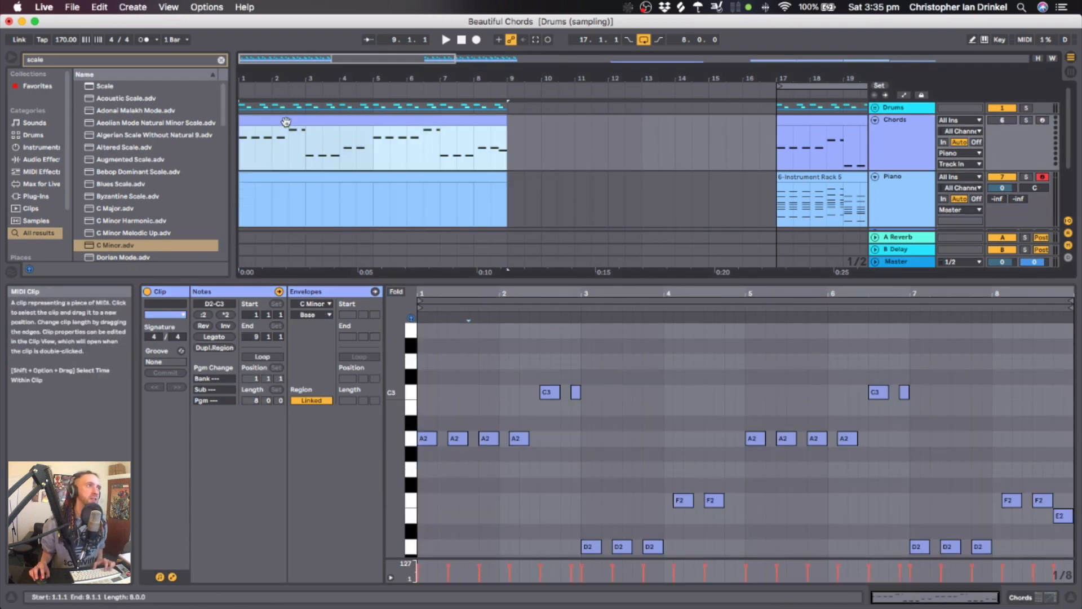
{"action": "left_click", "coordinate": [339, 177]}
{"action": "left_click", "coordinate": [339, 180]}
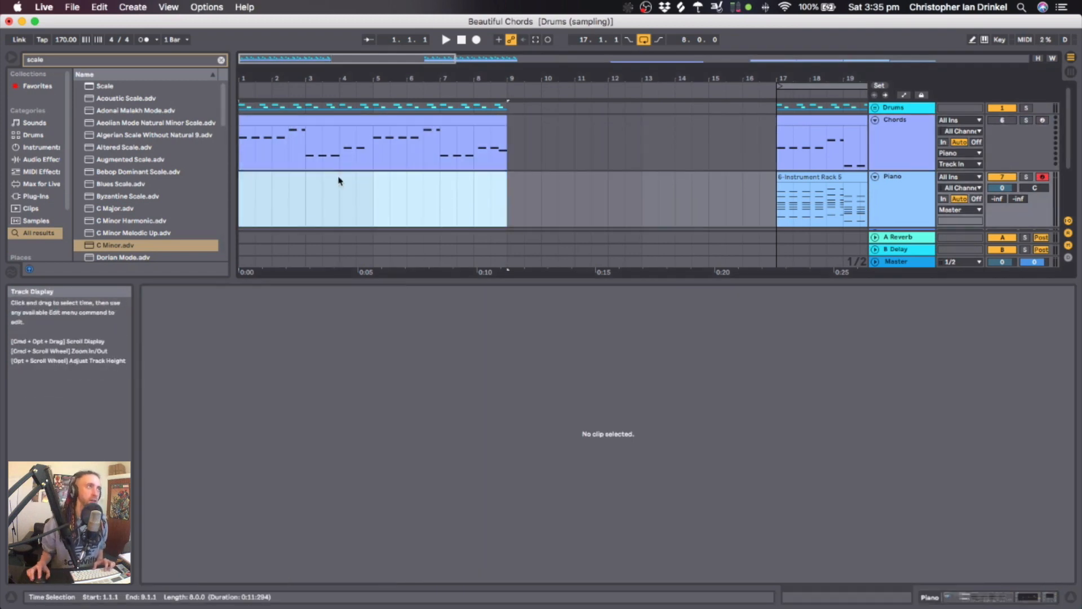
{"action": "key", "text": "Delete"}
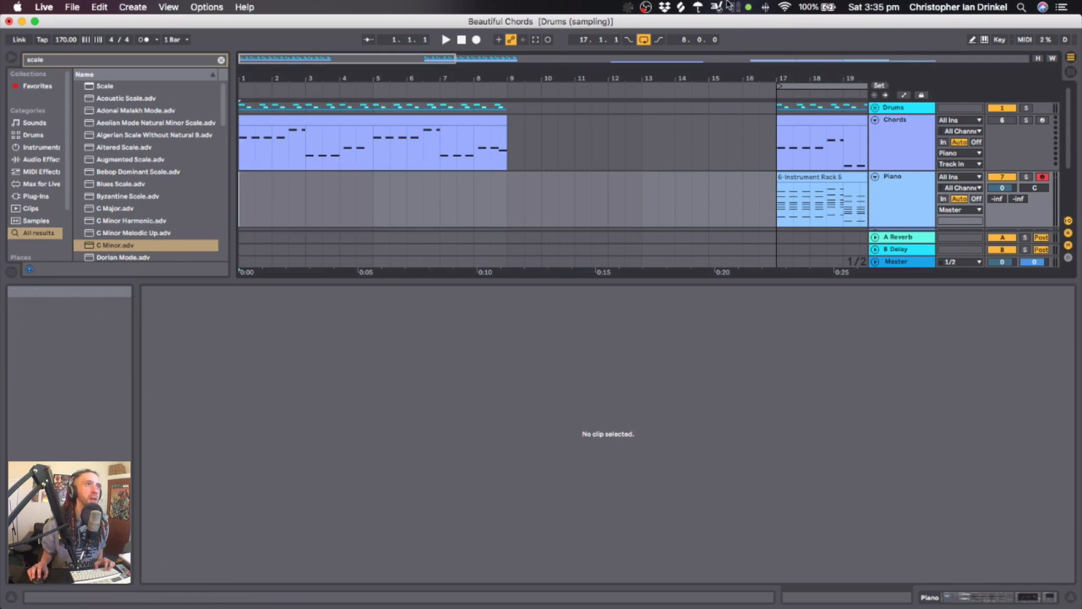
Turn off the arrangement loop, record eight bars of chords from bar 1 onto the Piano track, and loop the recorded clip.
{"action": "left_click", "coordinate": [643, 40]}
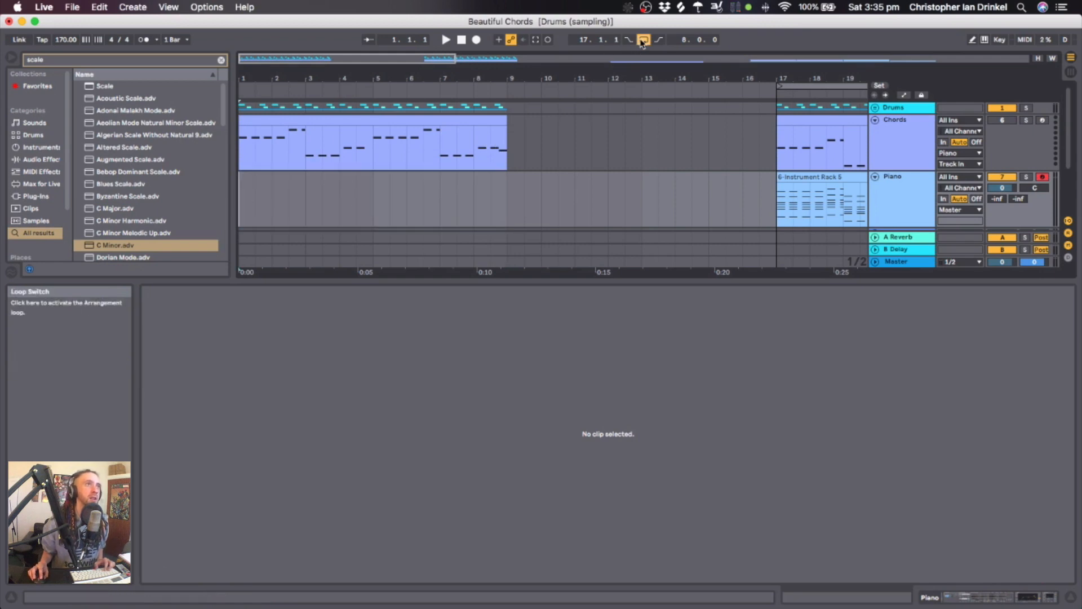
{"action": "left_click", "coordinate": [476, 40]}
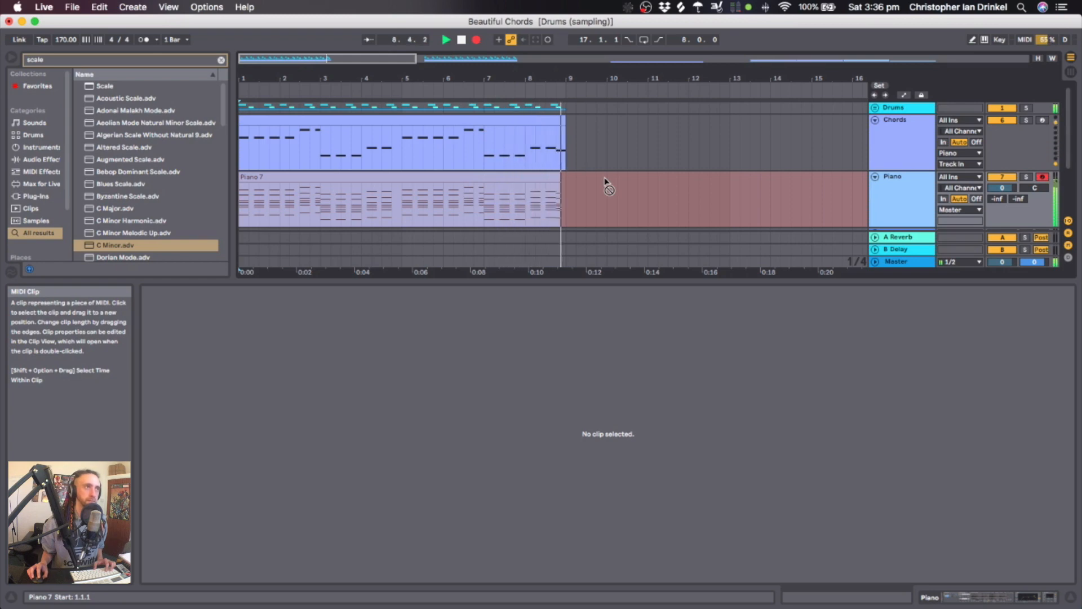
{"action": "key", "text": "space"}
{"action": "left_click", "coordinate": [545, 179]}
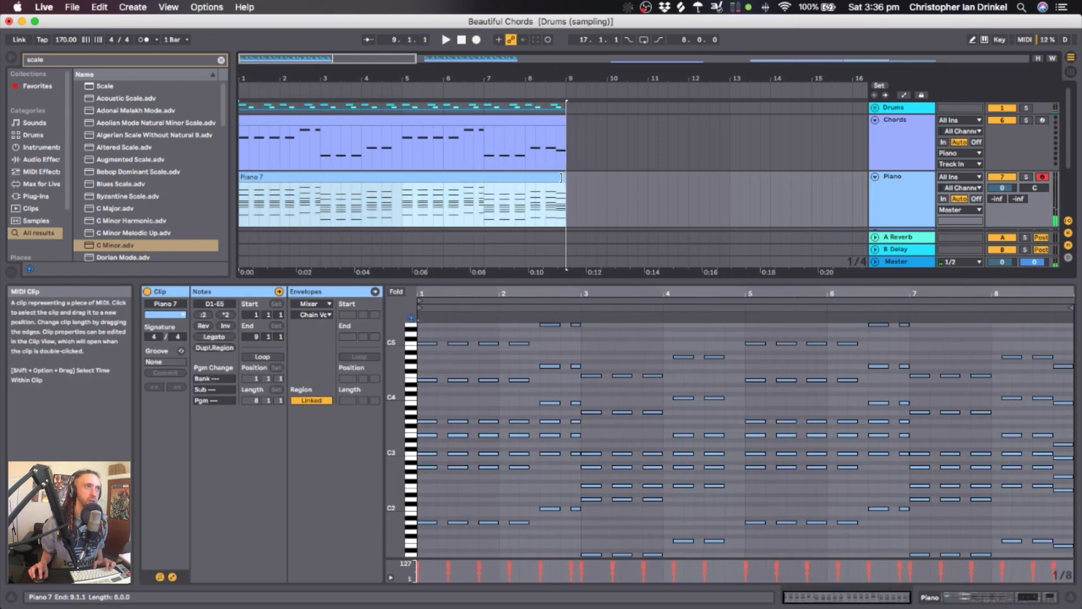
{"action": "key", "text": "super+l"}
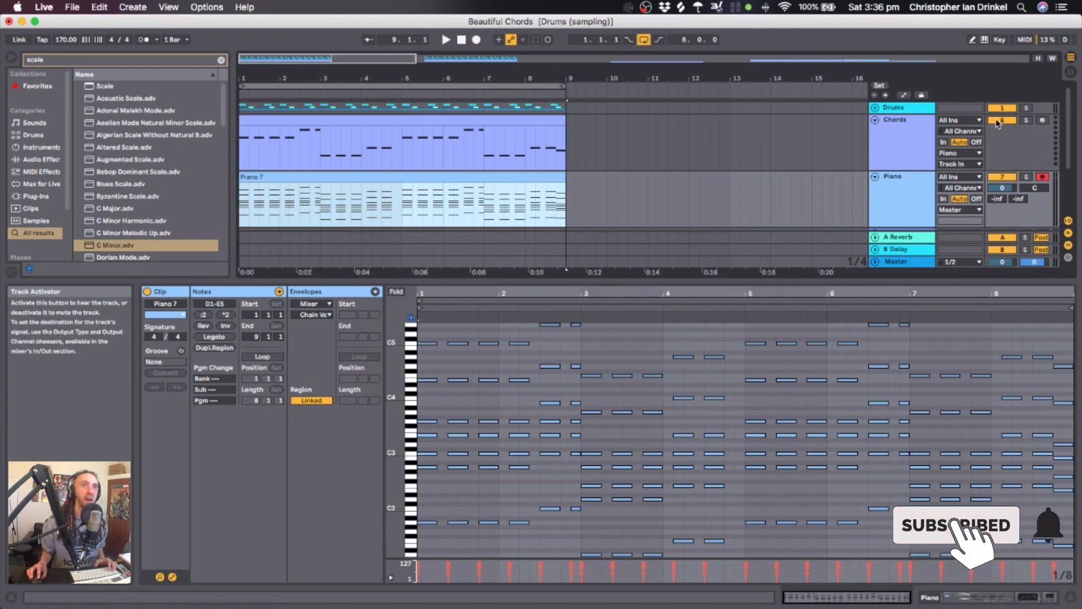
Mute the Chords track, and open the recorded Piano clip to examine its chord notes.
{"action": "left_click", "coordinate": [906, 146]}
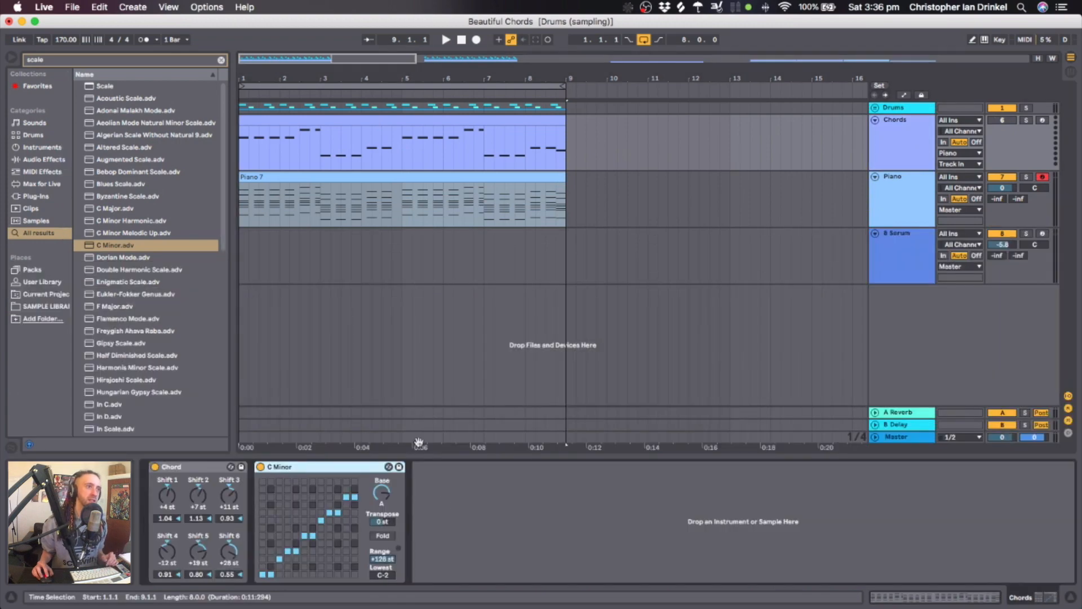
{"action": "left_click", "coordinate": [910, 213]}
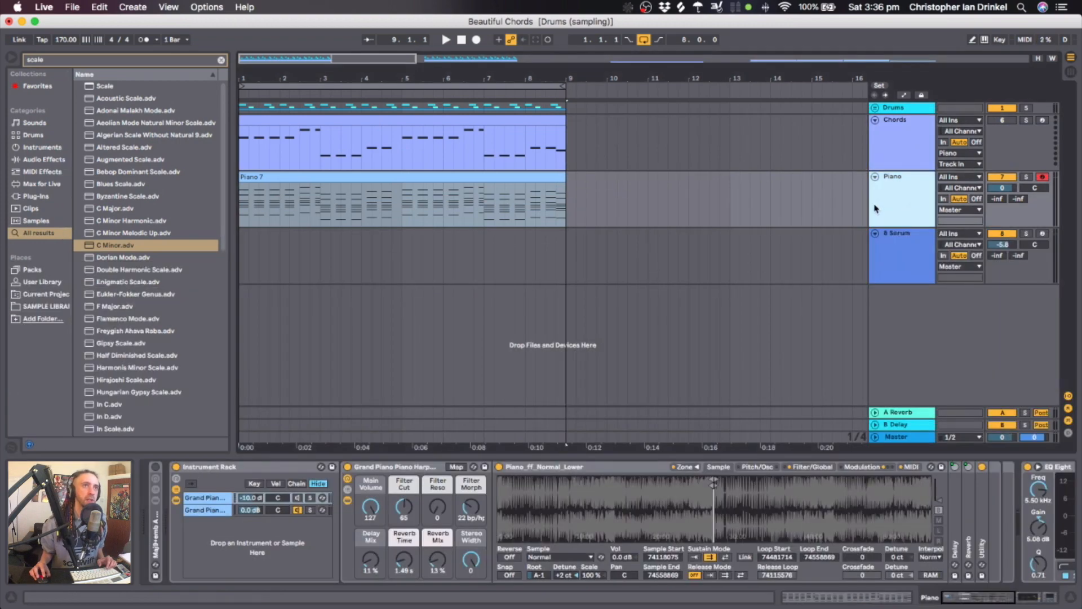
{"action": "double_click", "coordinate": [339, 201]}
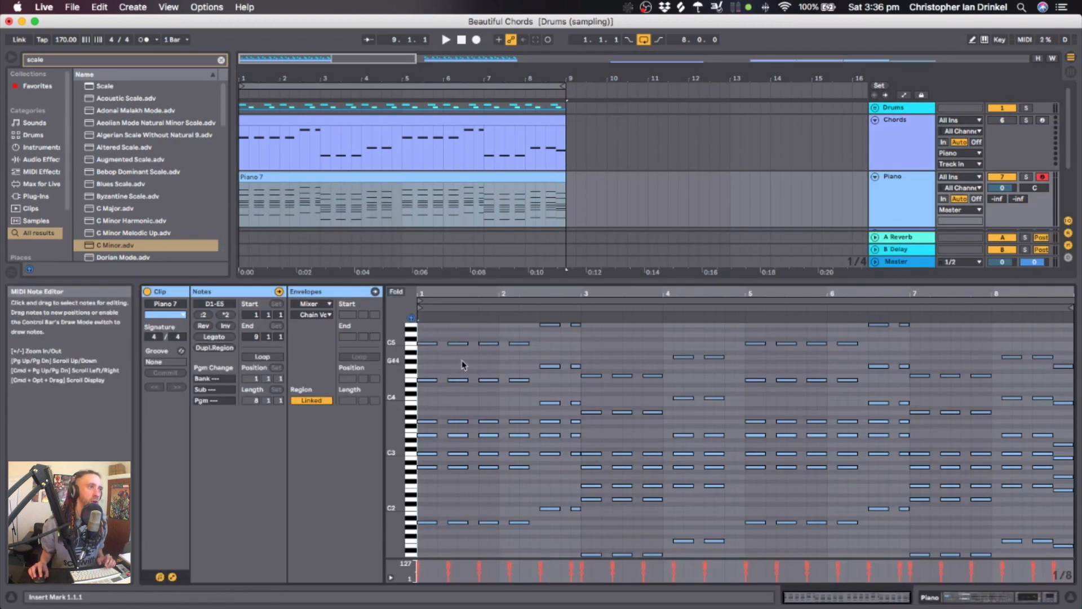
{"action": "left_click_drag", "start_coordinate": [398, 384], "coordinate": [412, 385]}
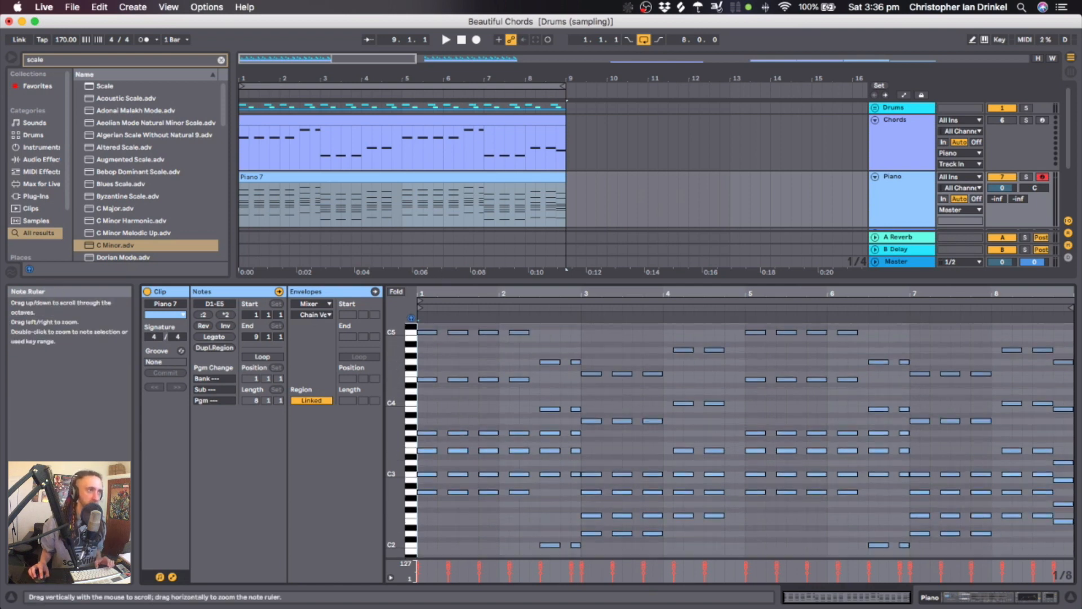
{"action": "scroll", "coordinate": [468, 421], "scroll_direction": "up", "scroll_amount": 2}
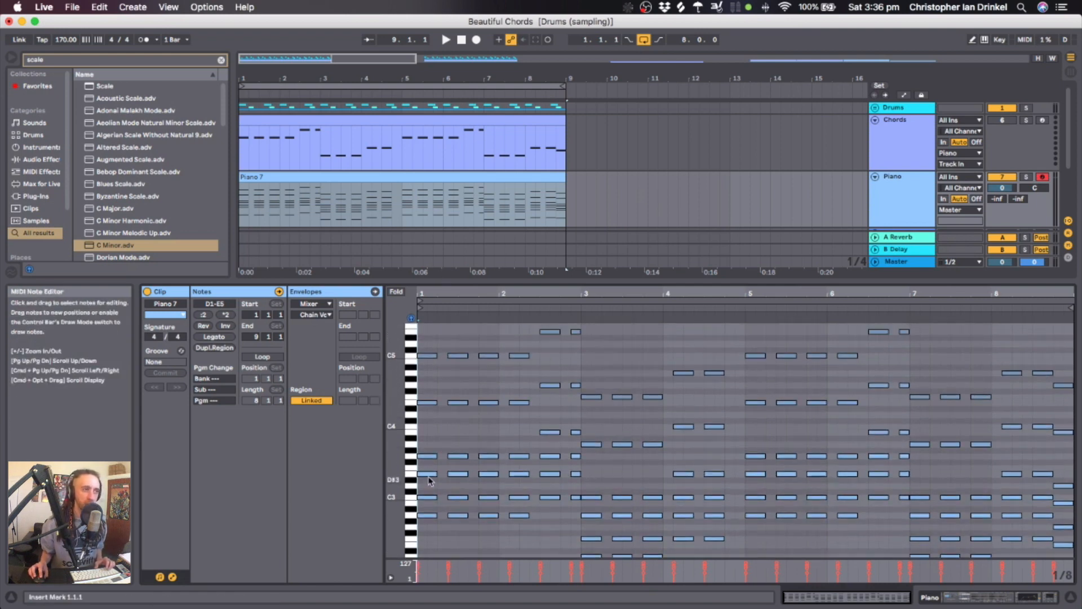
{"action": "scroll", "coordinate": [444, 458], "scroll_direction": "down", "scroll_amount": 10}
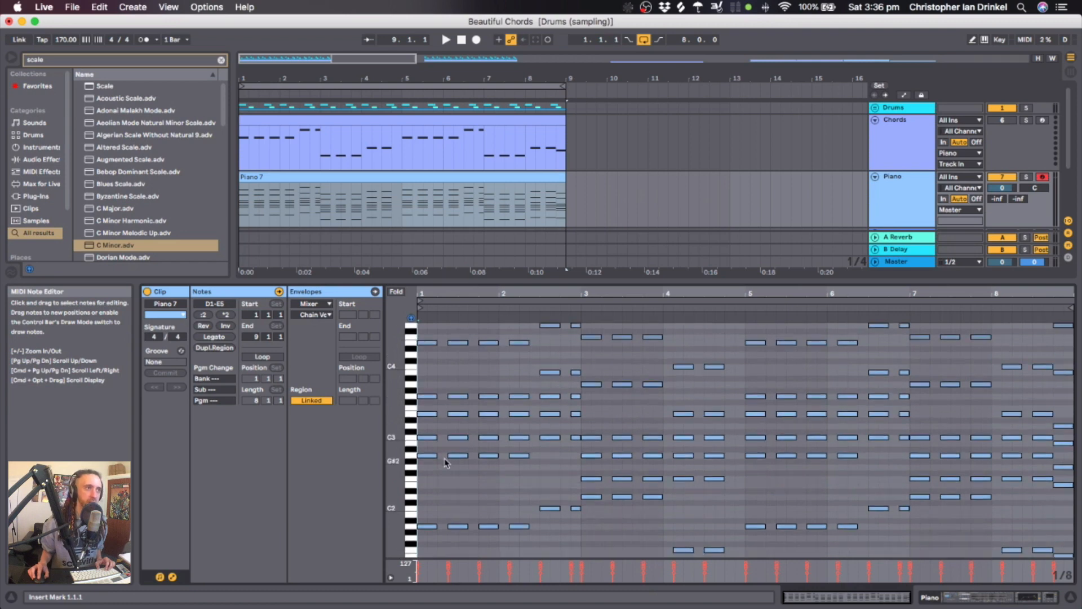
{"action": "scroll", "coordinate": [445, 440], "scroll_direction": "up", "scroll_amount": 5}
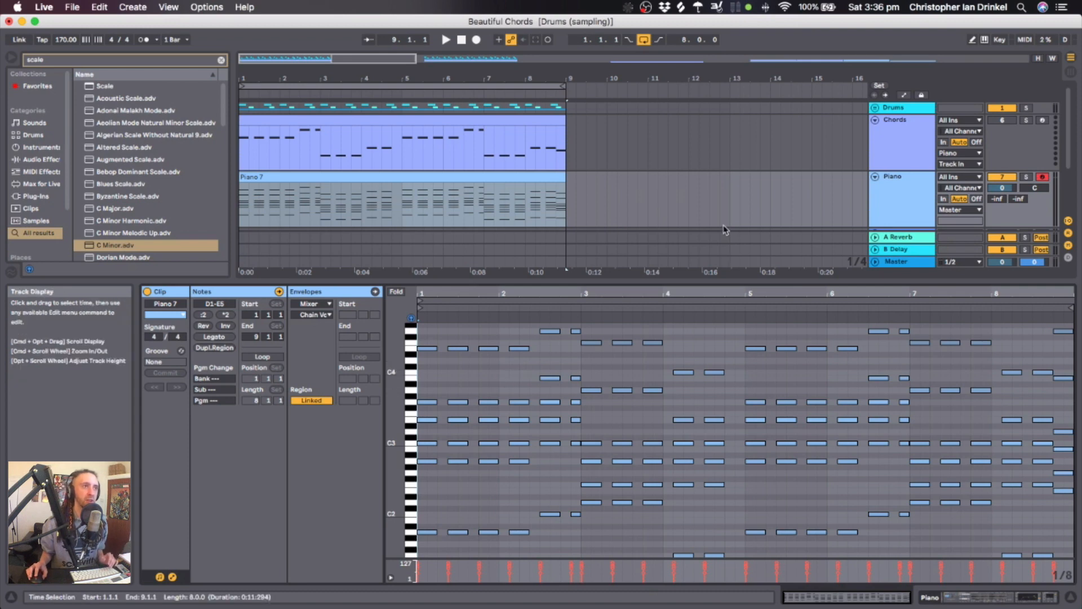
Try staggering the first Piano chord by making its E4, G3 and E3 notes start slightly late.
{"action": "left_click_drag", "start_coordinate": [428, 293], "coordinate": [438, 360]}
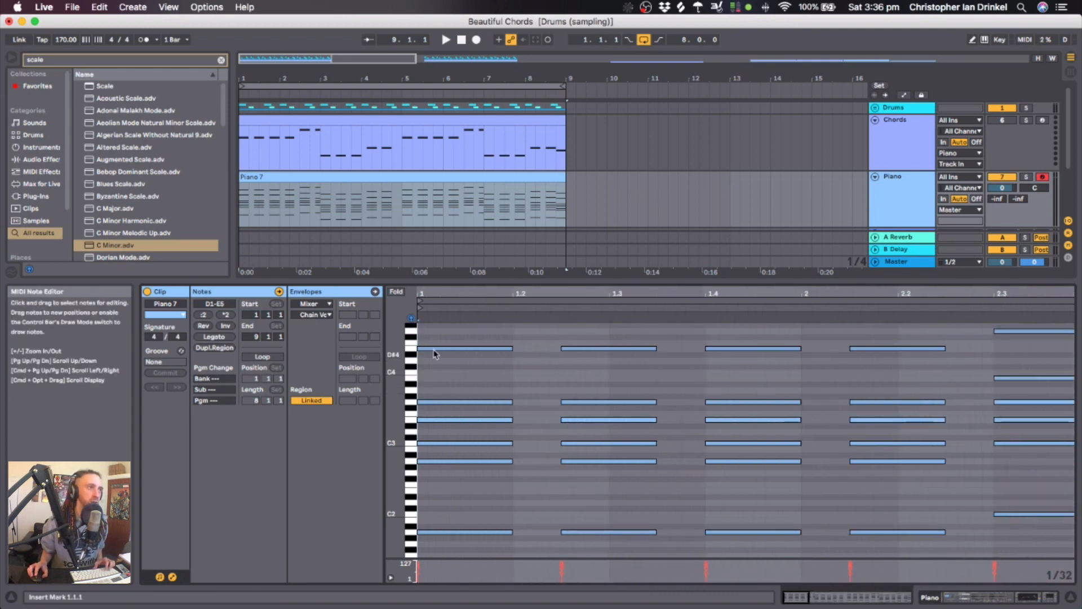
{"action": "left_click_drag", "start_coordinate": [429, 294], "coordinate": [433, 349]}
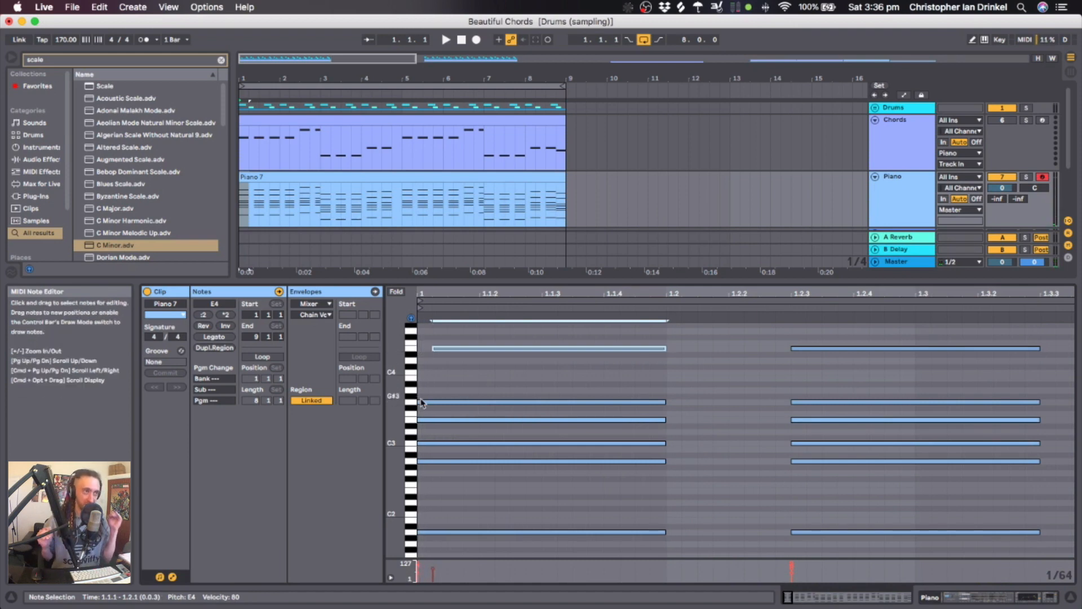
{"action": "left_click", "coordinate": [422, 402]}
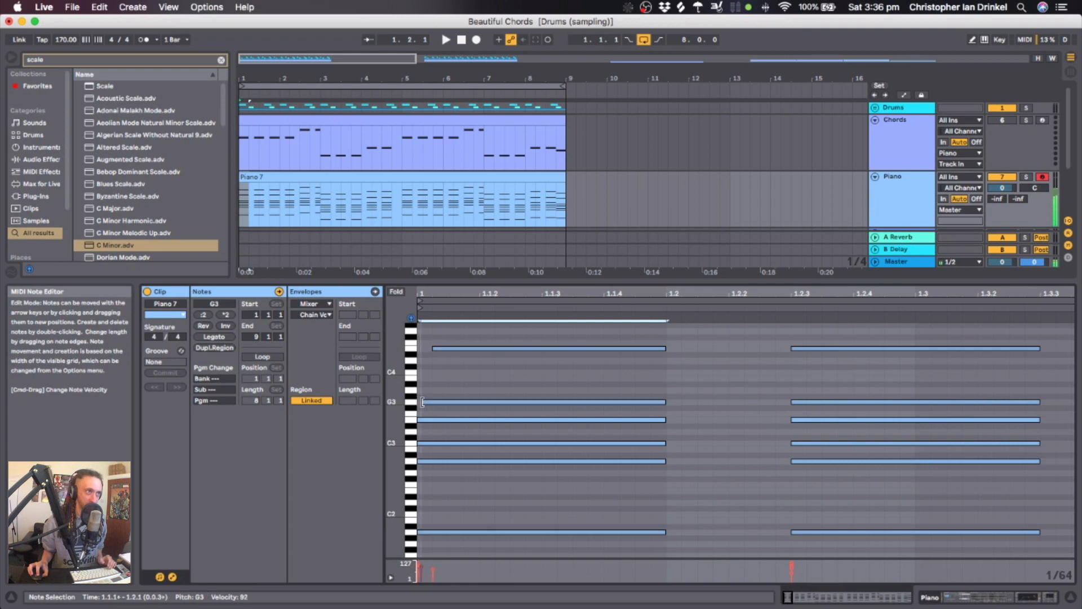
{"action": "mouse_move", "coordinate": [423, 402]}
{"action": "left_mouse_down"}
{"action": "mouse_move", "coordinate": [448, 402]}
{"action": "mouse_move", "coordinate": [426, 419]}
{"action": "left_mouse_up"}
{"action": "left_click", "coordinate": [417, 419]}
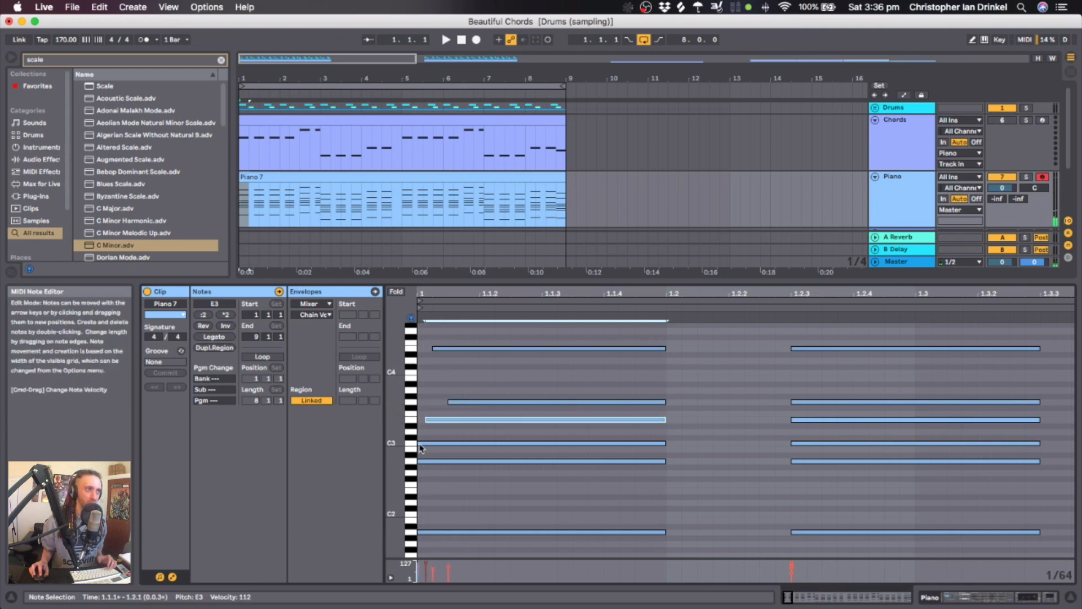
Extend the first chord's E3, G3 and E4 notes back to the beginning of the clip.
{"action": "left_click_drag", "start_coordinate": [427, 420], "coordinate": [418, 403]}
{"action": "left_click", "coordinate": [450, 402]}
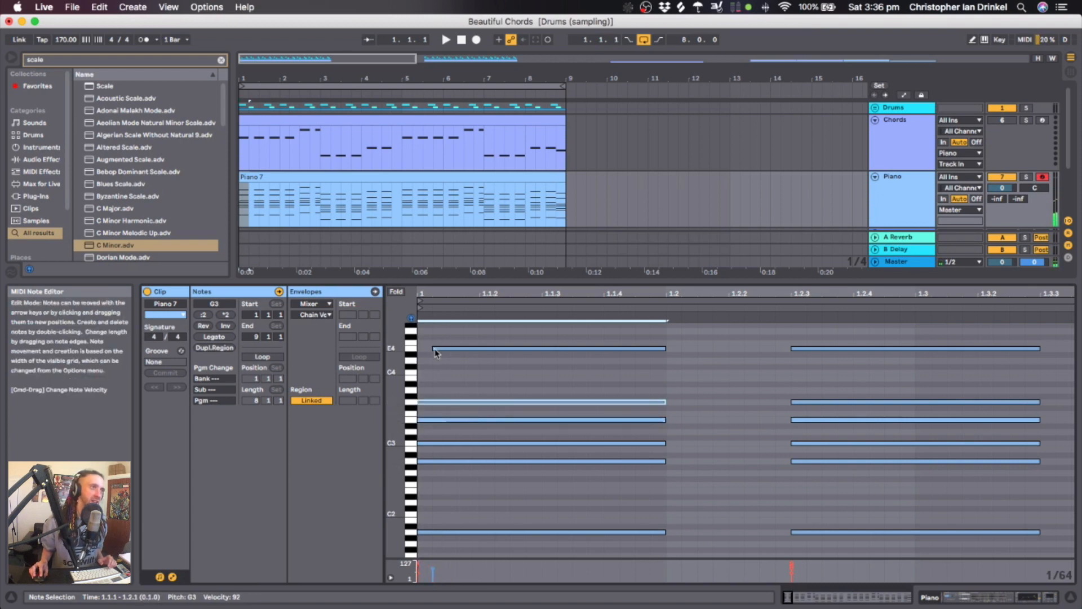
{"action": "left_click_drag", "start_coordinate": [433, 349], "coordinate": [418, 349]}
{"action": "left_click_drag", "start_coordinate": [437, 294], "coordinate": [436, 276]}
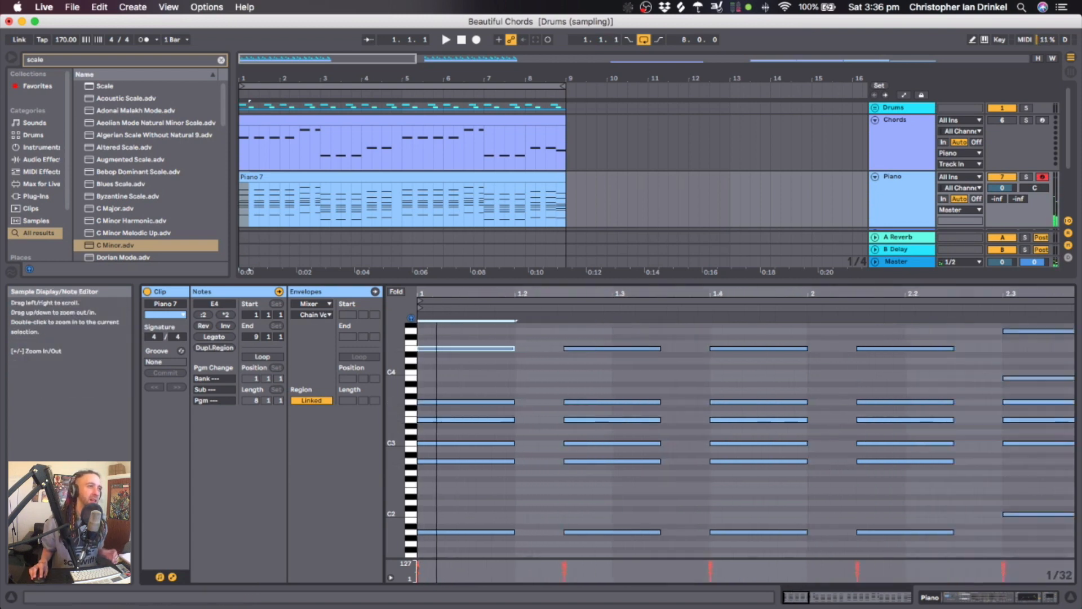
Show the Piano track's devices and play through the looped eight-bar chord recording.
{"action": "left_click", "coordinate": [467, 176]}
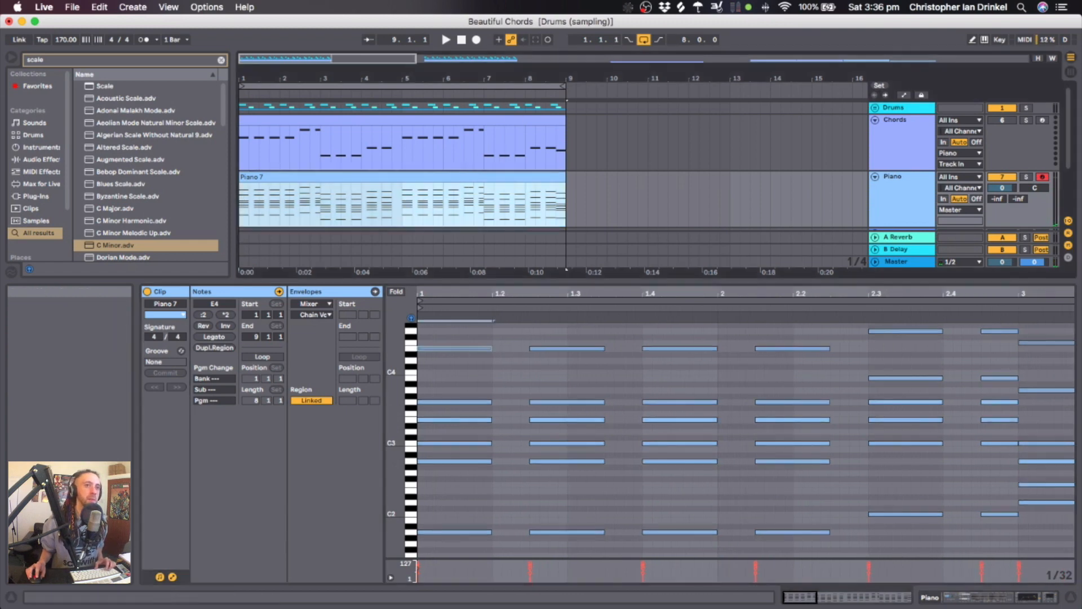
{"action": "left_click", "coordinate": [1069, 599]}
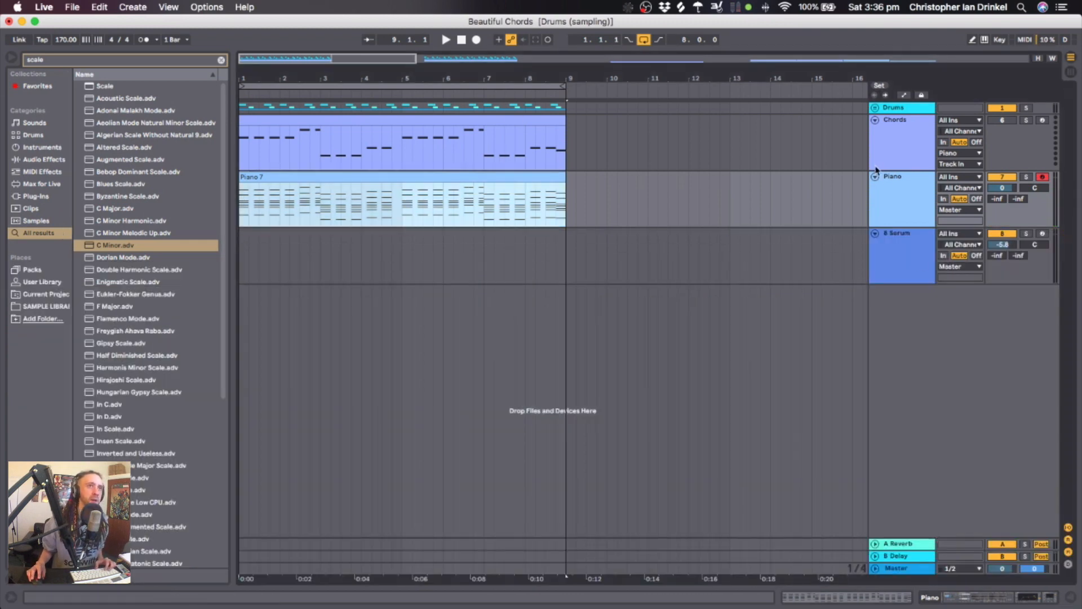
{"action": "double_click", "coordinate": [895, 178]}
{"action": "key", "text": "space"}
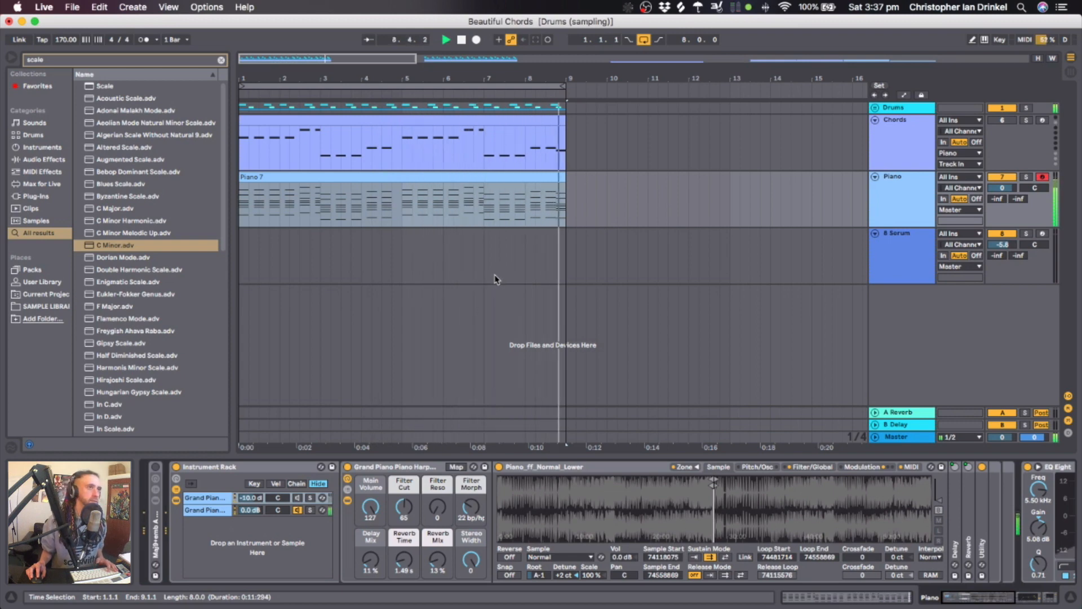
{"action": "key", "text": "space"}
Transpose all notes in the recorded Piano clip down four semitones.
{"action": "left_click", "coordinate": [385, 178]}
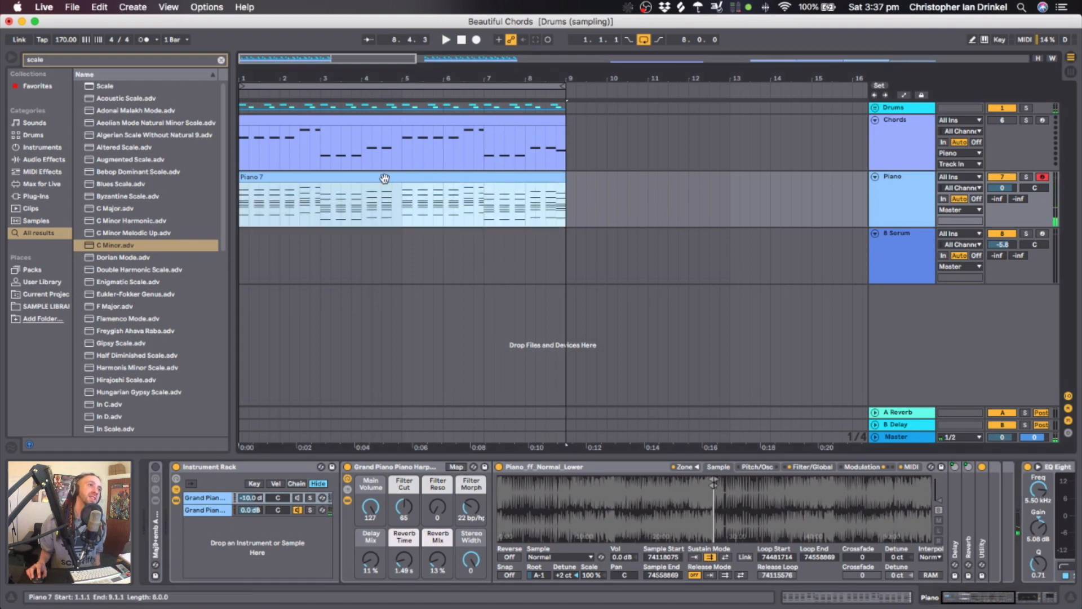
{"action": "double_click", "coordinate": [384, 178]}
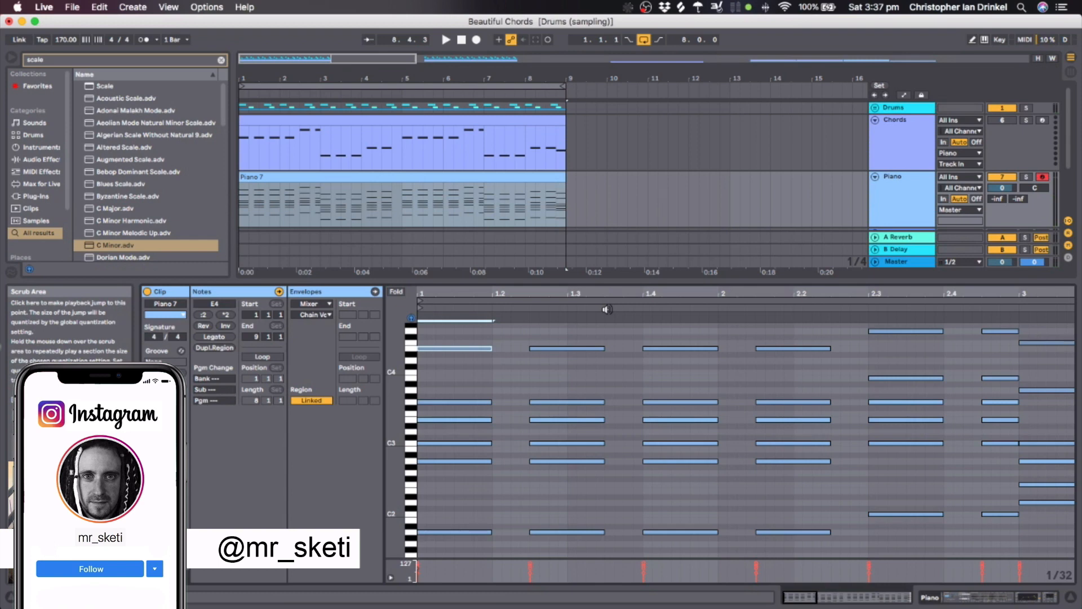
{"action": "left_click", "coordinate": [502, 381]}
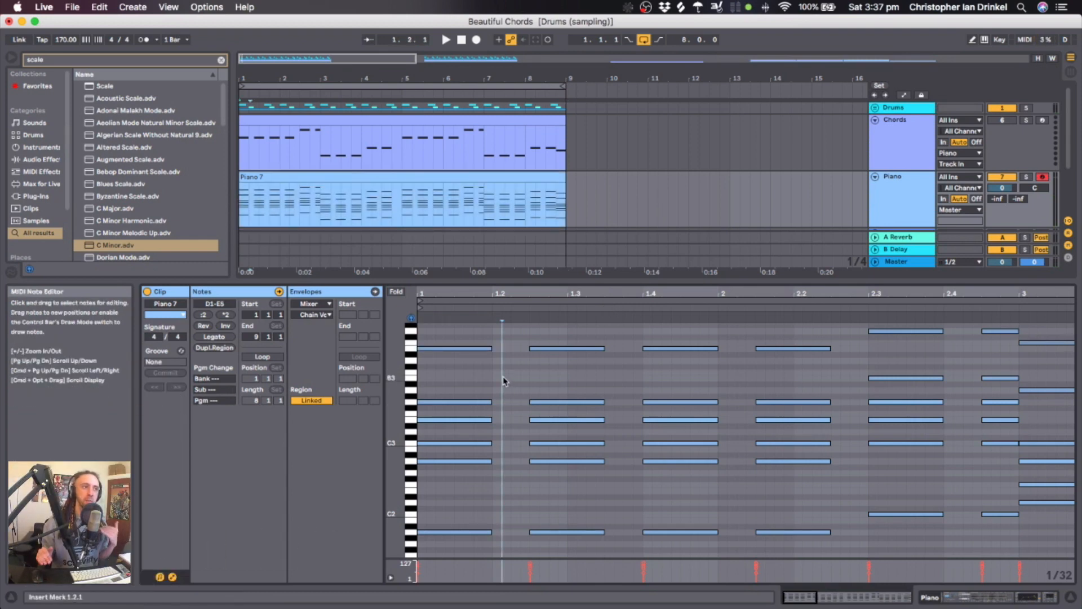
{"action": "key", "text": "super+a"}
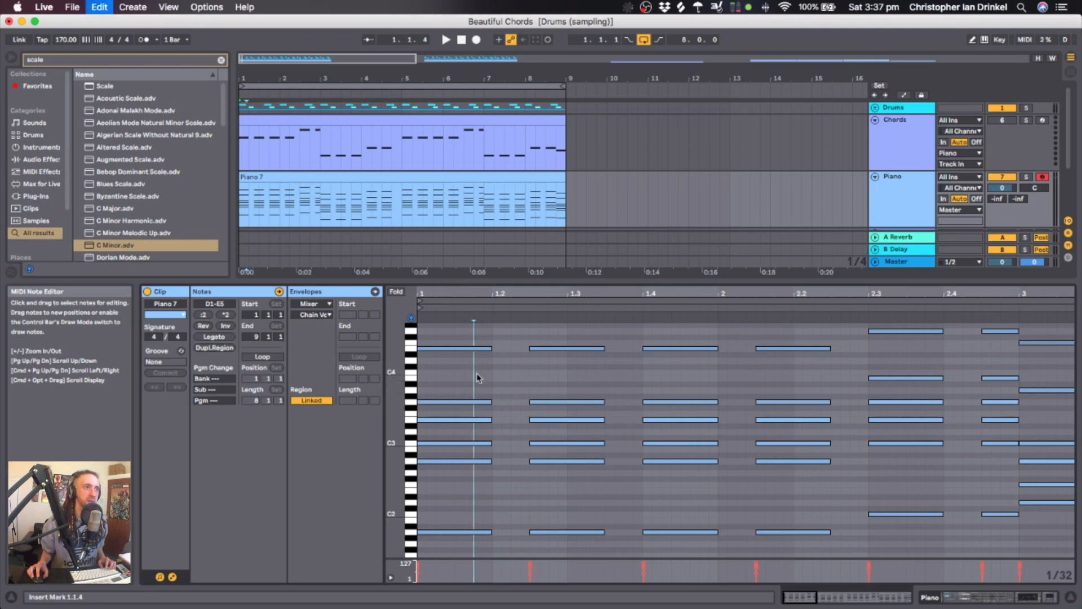
{"action": "scroll", "coordinate": [450, 459], "scroll_direction": "down", "scroll_amount": 3}
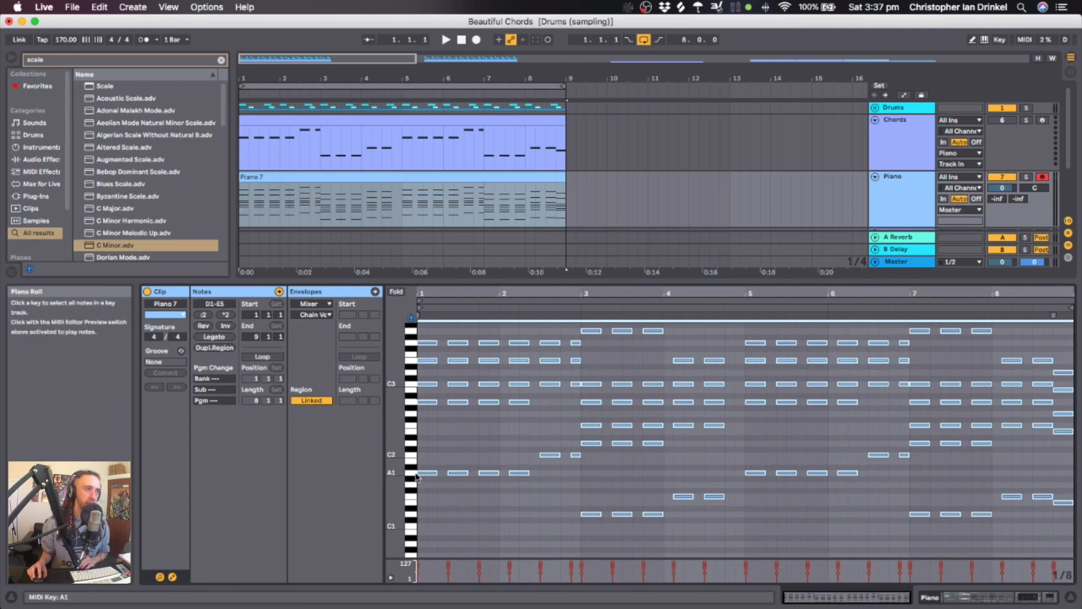
{"action": "key", "text": "Down"}
{"action": "key", "text": "Down"}
{"action": "key", "text": "Down"}
{"action": "key", "text": "Down"}
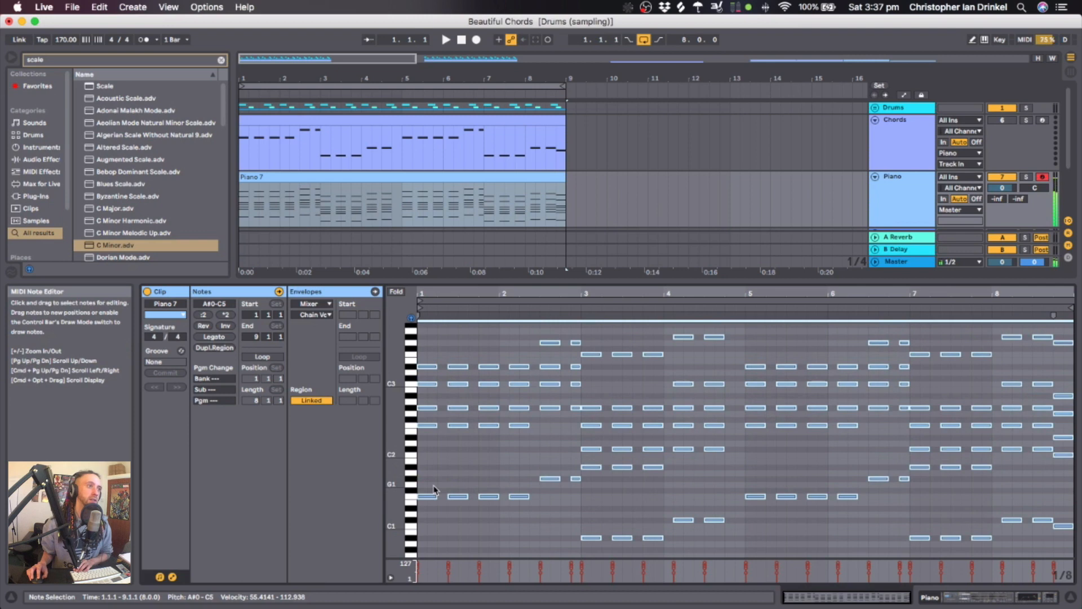
Play the transposed Piano clip from bar 1 with the detail view hidden.
{"action": "left_click", "coordinate": [334, 177]}
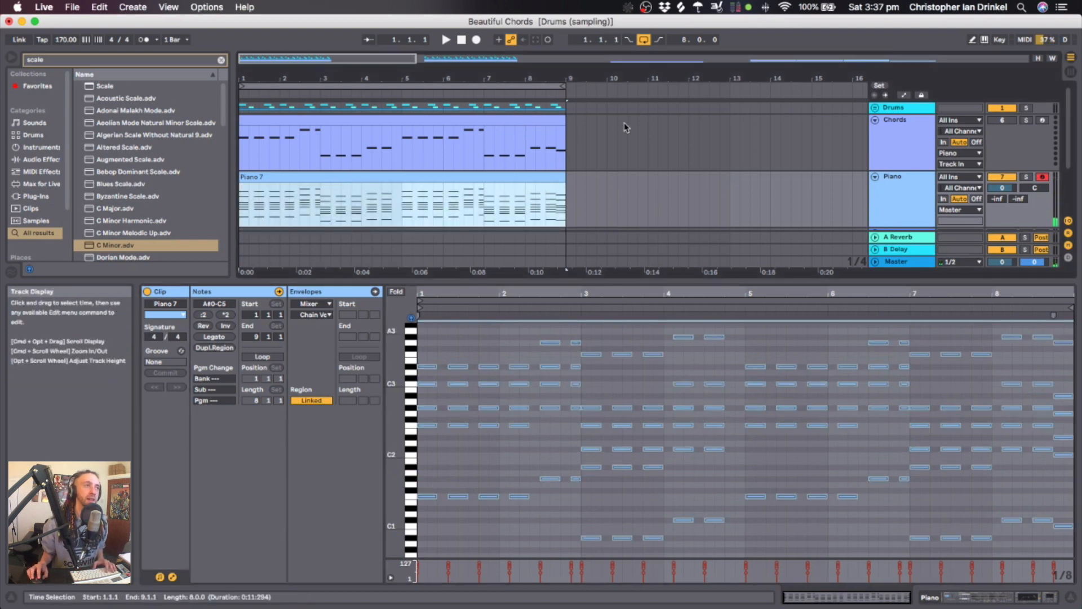
{"action": "key", "text": "space"}
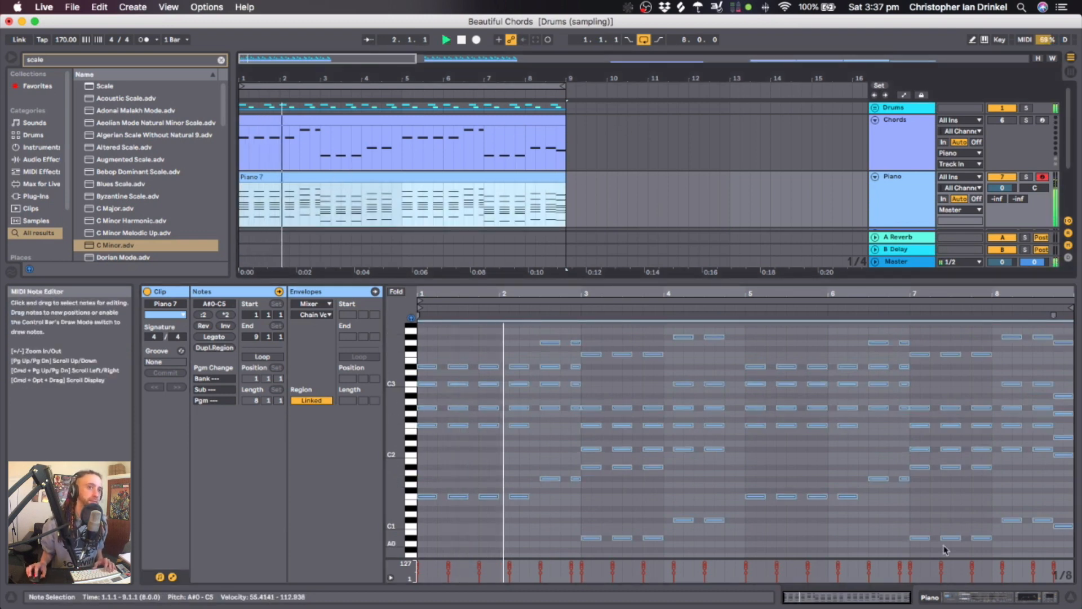
{"action": "left_click", "coordinate": [1070, 597]}
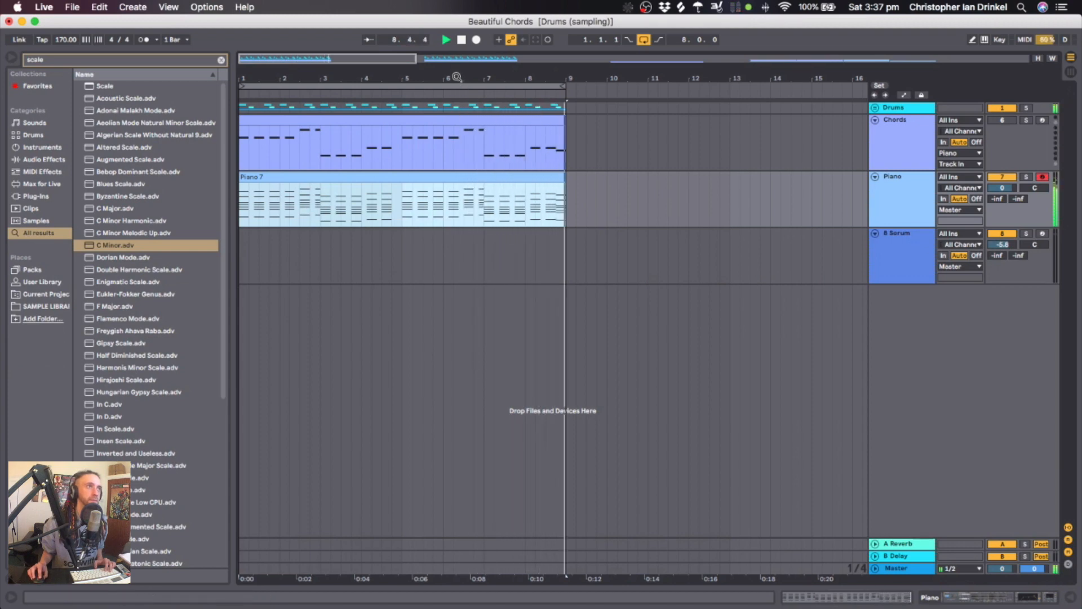
{"action": "key", "text": "space"}
Copy the Chords clip at bar 17 to bar 1 of the Serum track.
{"action": "left_click_drag", "start_coordinate": [457, 76], "coordinate": [457, 40]}
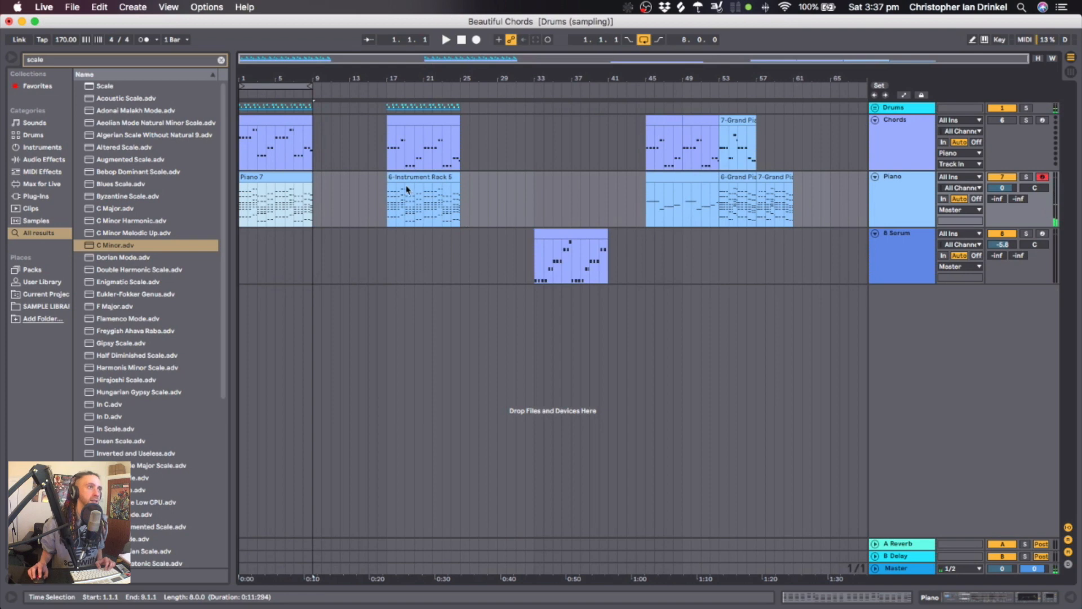
{"action": "left_click", "coordinate": [574, 235]}
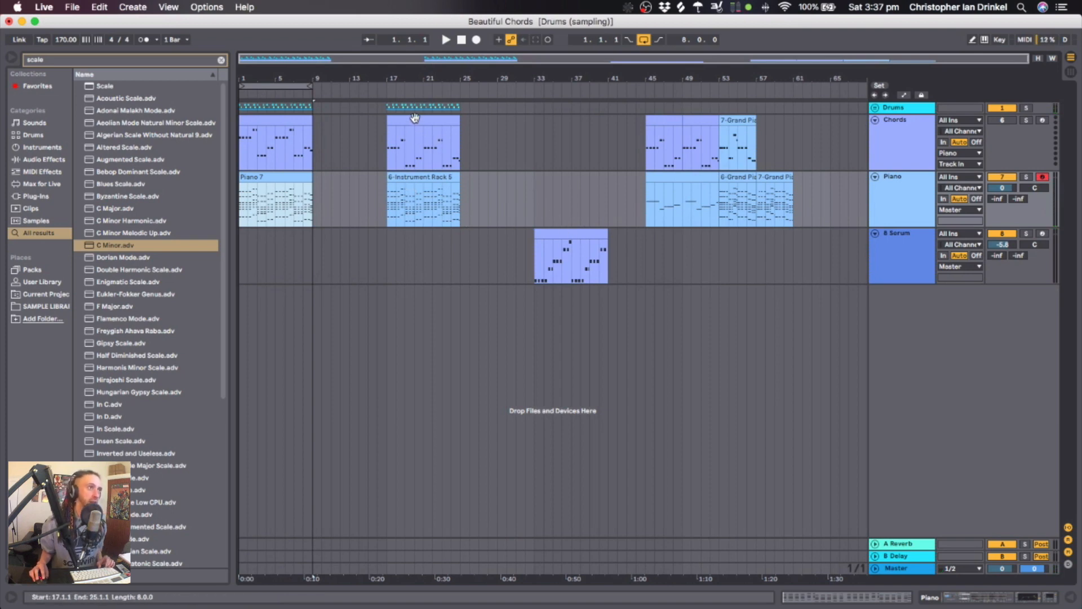
{"action": "left_click_drag", "start_coordinate": [418, 120], "coordinate": [256, 248]}
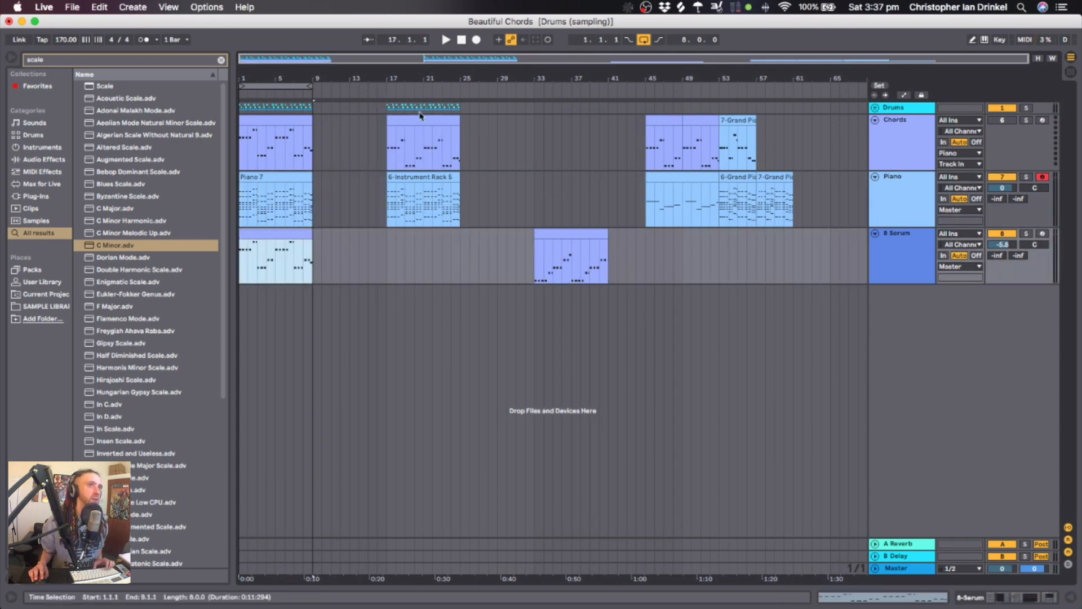
Open the Serum clip at bar 1 and transpose all of its notes down one octave.
{"action": "left_click_drag", "start_coordinate": [276, 80], "coordinate": [320, 303]}
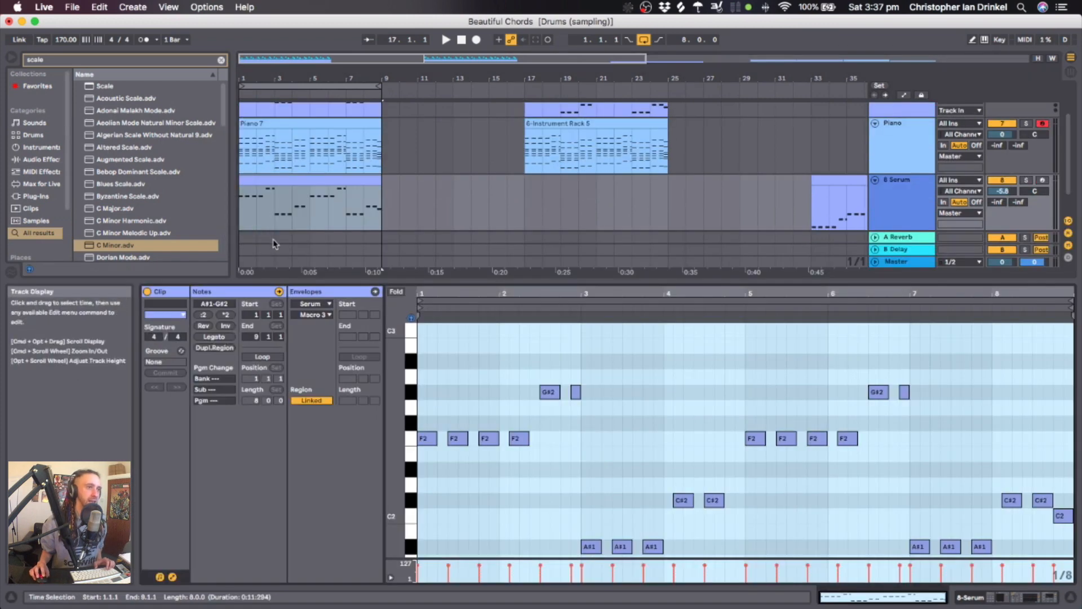
{"action": "double_click", "coordinate": [258, 235]}
{"action": "scroll", "coordinate": [451, 513], "scroll_direction": "down", "scroll_amount": 2}
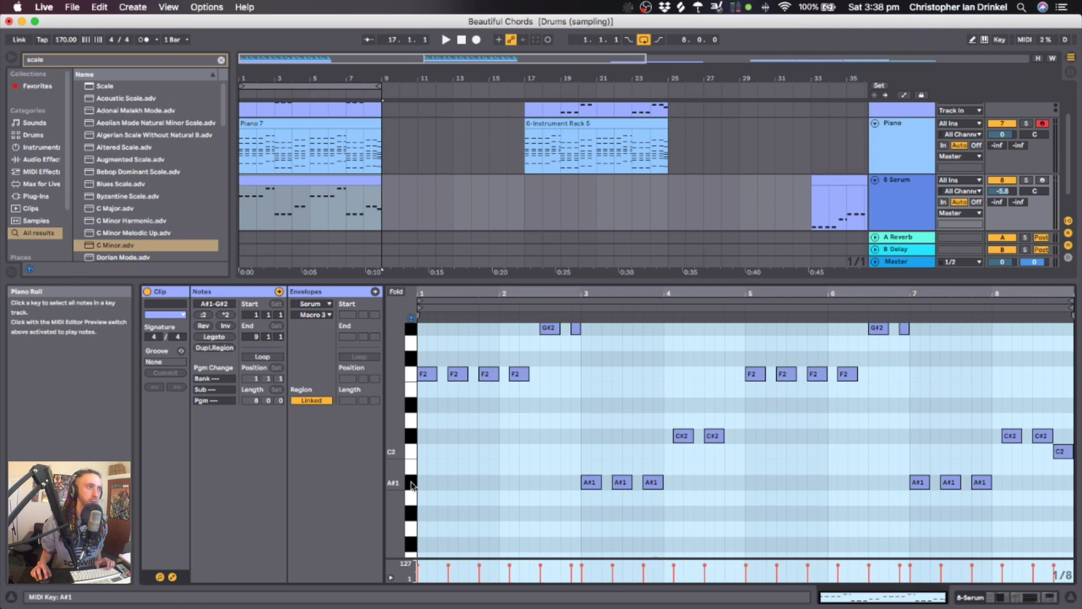
{"action": "key", "text": "shift+Down"}
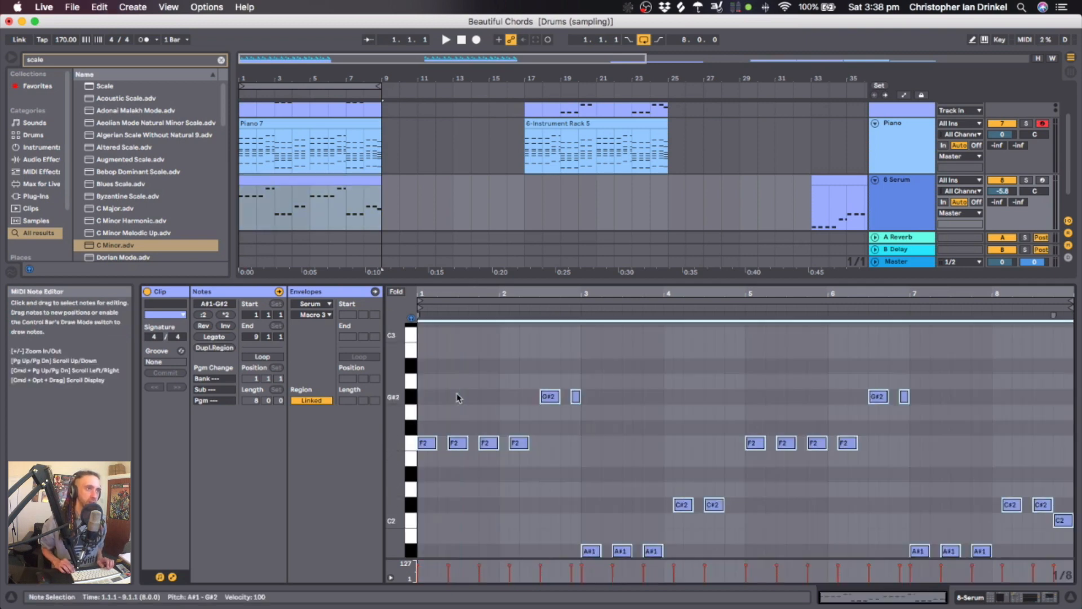
{"action": "scroll", "coordinate": [457, 398], "scroll_direction": "down", "scroll_amount": 4}
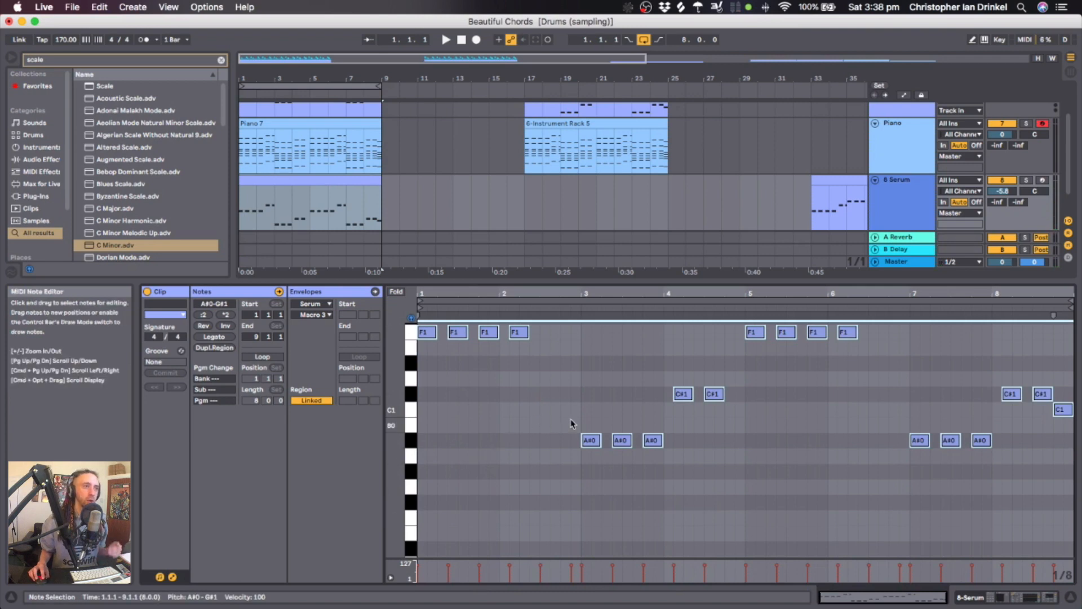
Raise the A#0, C#1 and C1 notes from bar 3 to the clip's end by one octave.
{"action": "left_click_drag", "start_coordinate": [571, 421], "coordinate": [672, 455]}
{"action": "left_click", "coordinate": [571, 377]}
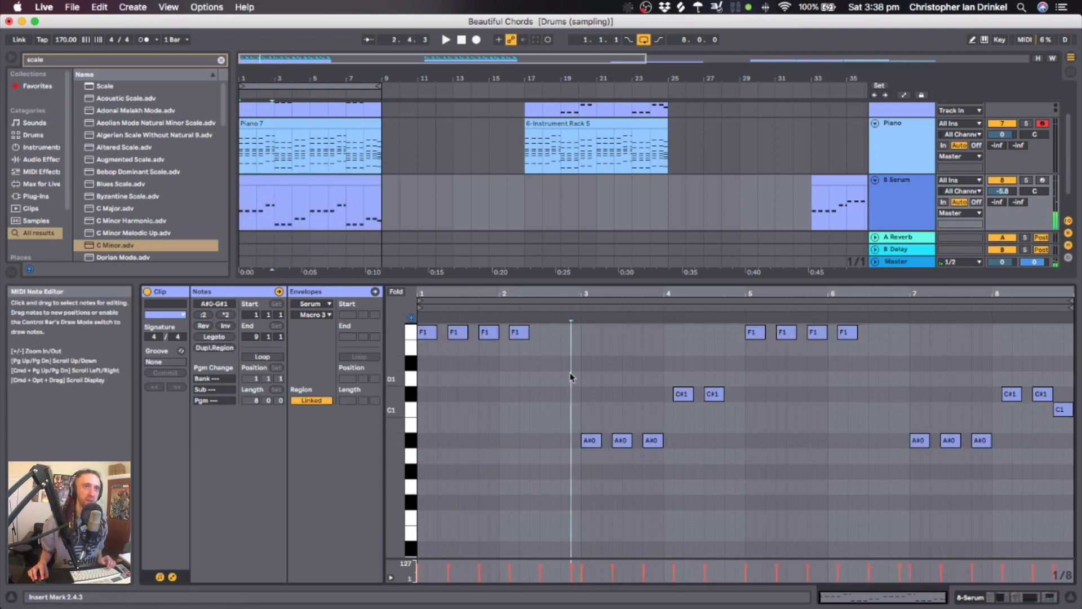
{"action": "left_click_drag", "start_coordinate": [579, 375], "coordinate": [1075, 477]}
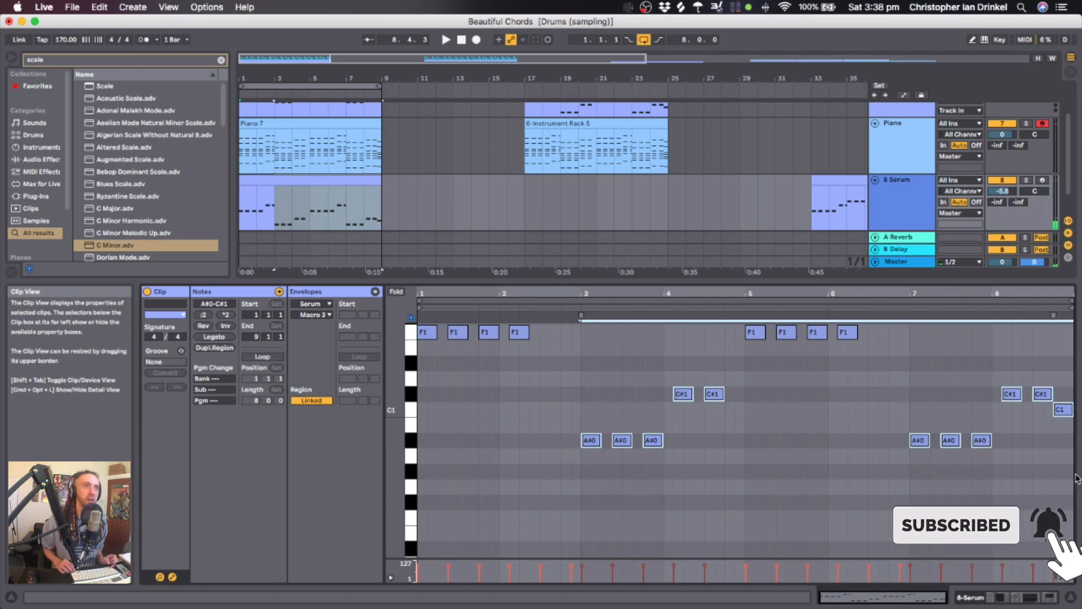
{"action": "key", "text": "shift+Up"}
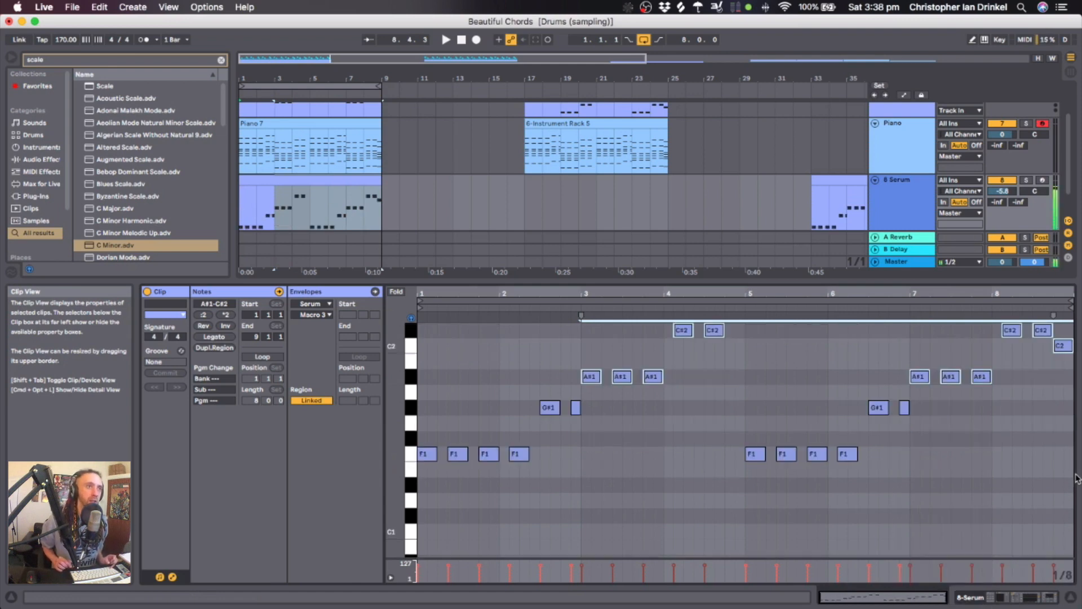
{"action": "scroll", "coordinate": [556, 442], "scroll_direction": "up", "scroll_amount": 3}
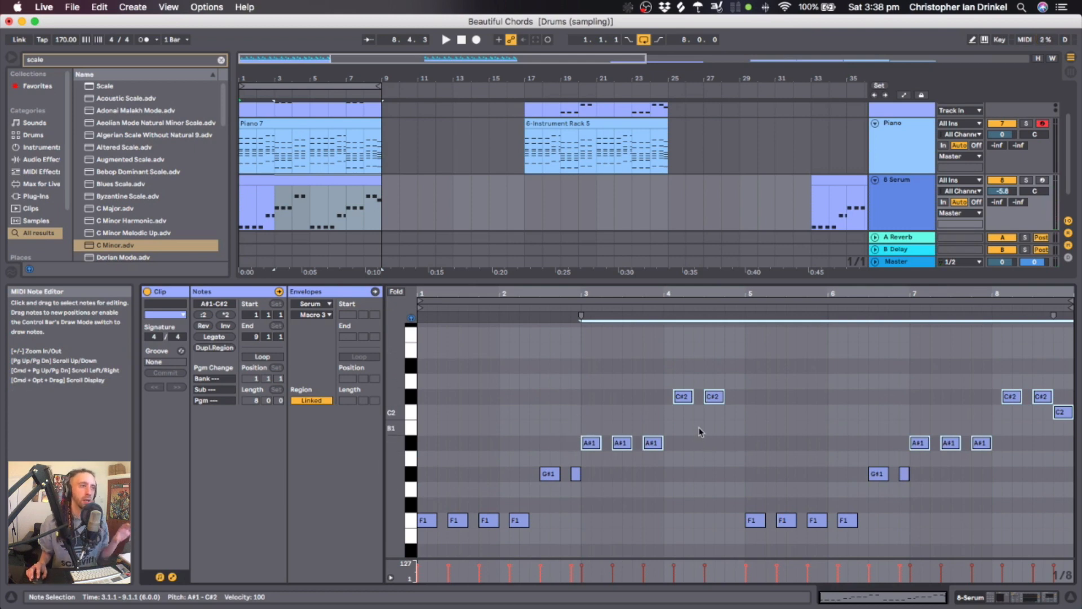
Play the Serum bass clip together with the Piano chords from bar 1, and hide the detail view.
{"action": "left_click", "coordinate": [303, 179]}
{"action": "key", "text": "space"}
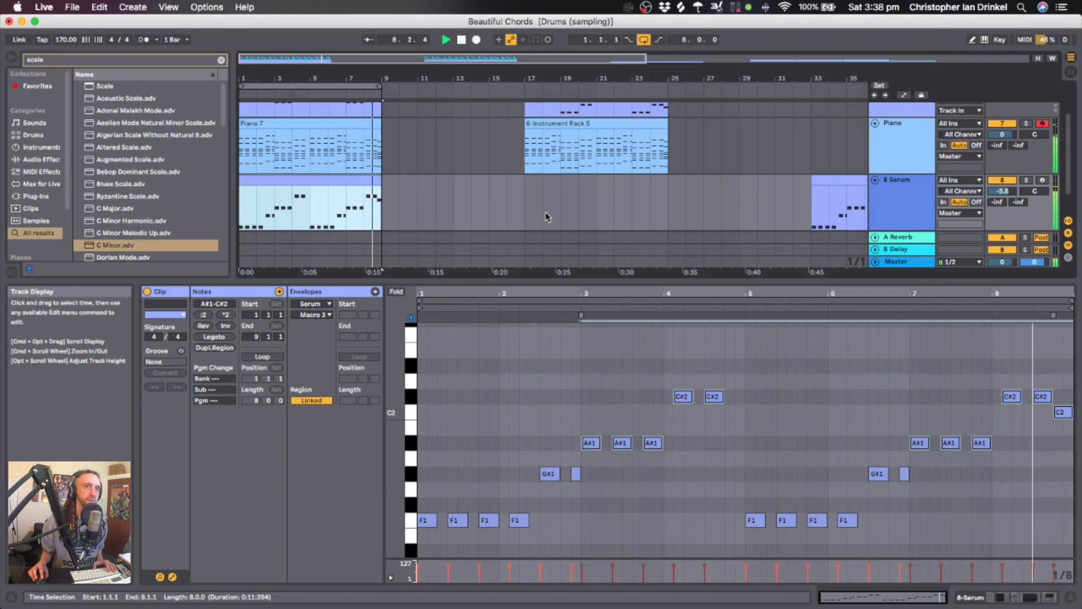
{"action": "key", "text": "space"}
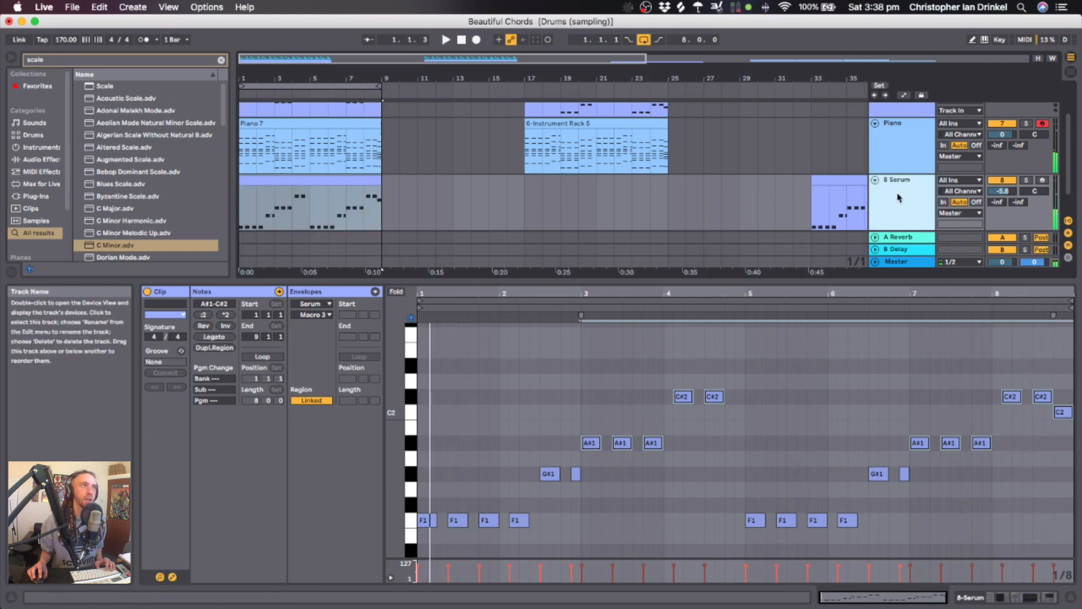
{"action": "scroll", "coordinate": [383, 194], "scroll_direction": "down", "scroll_amount": 2}
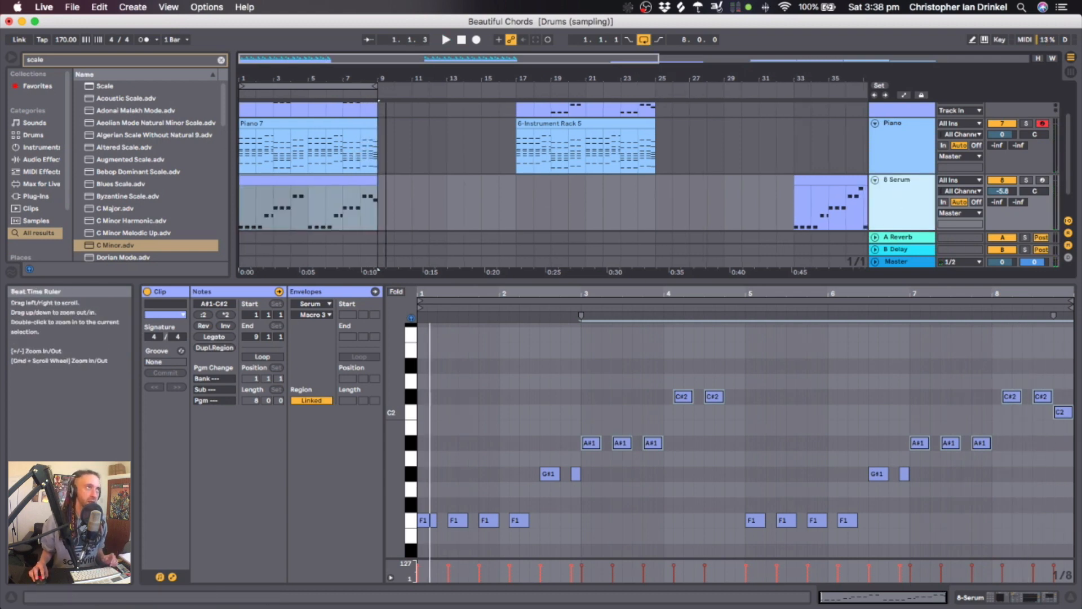
{"action": "scroll", "coordinate": [383, 194], "scroll_direction": "up", "scroll_amount": 2}
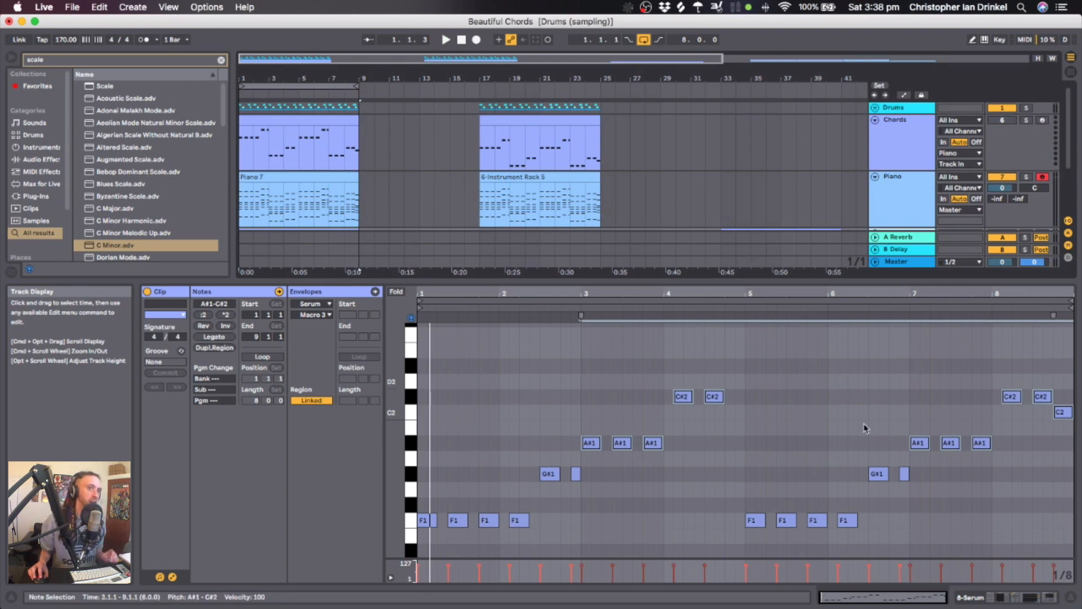
{"action": "left_click", "coordinate": [1069, 596]}
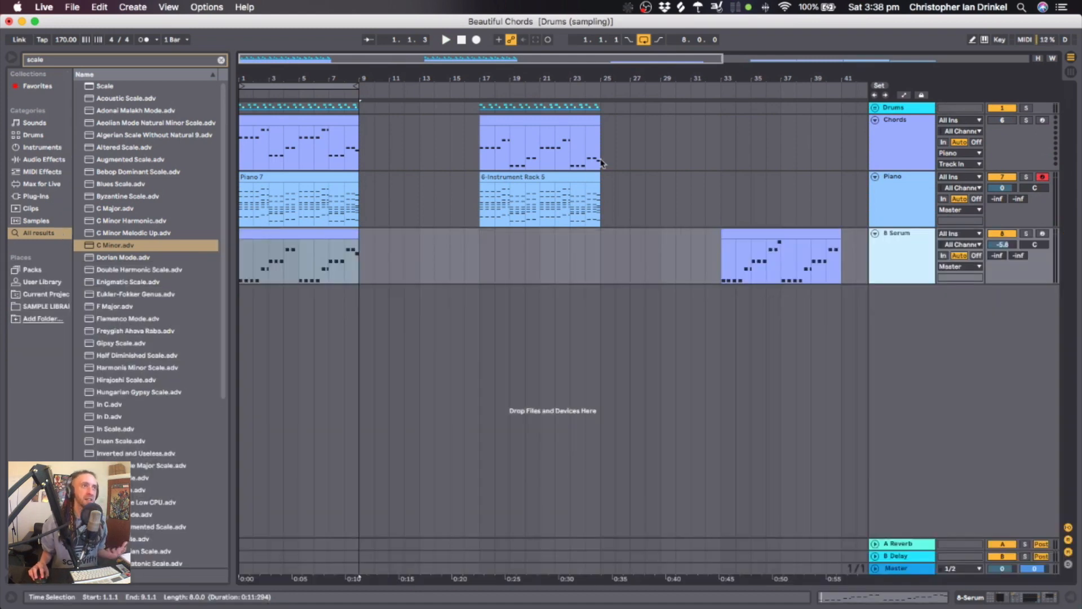
Show the Piano track's devices, unfold the Maj9+emb A minor MIDI effect rack and switch it on.
{"action": "left_click", "coordinate": [420, 187]}
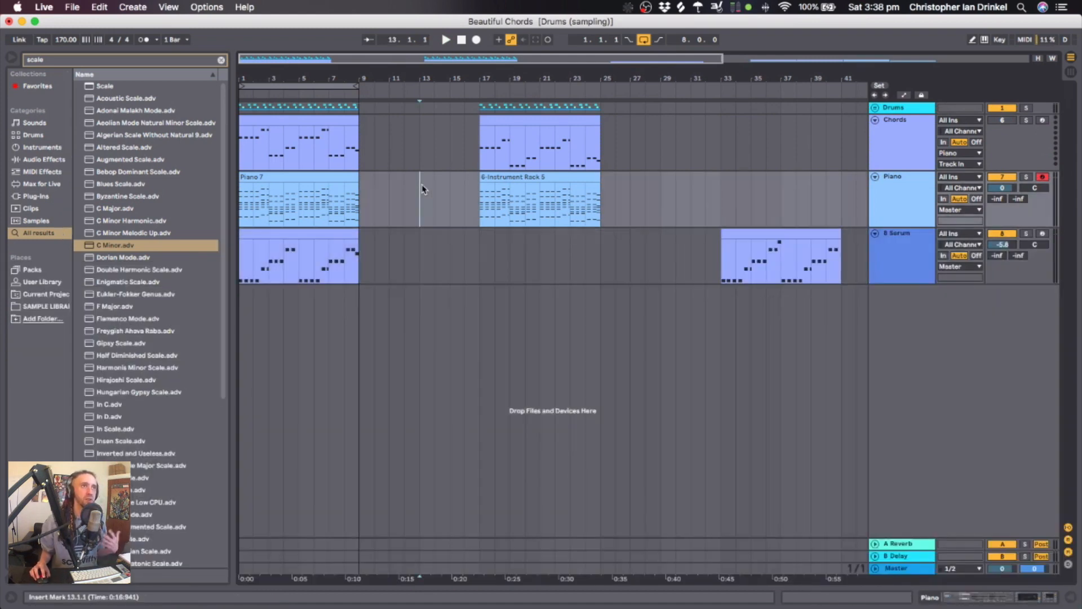
{"action": "double_click", "coordinate": [900, 189]}
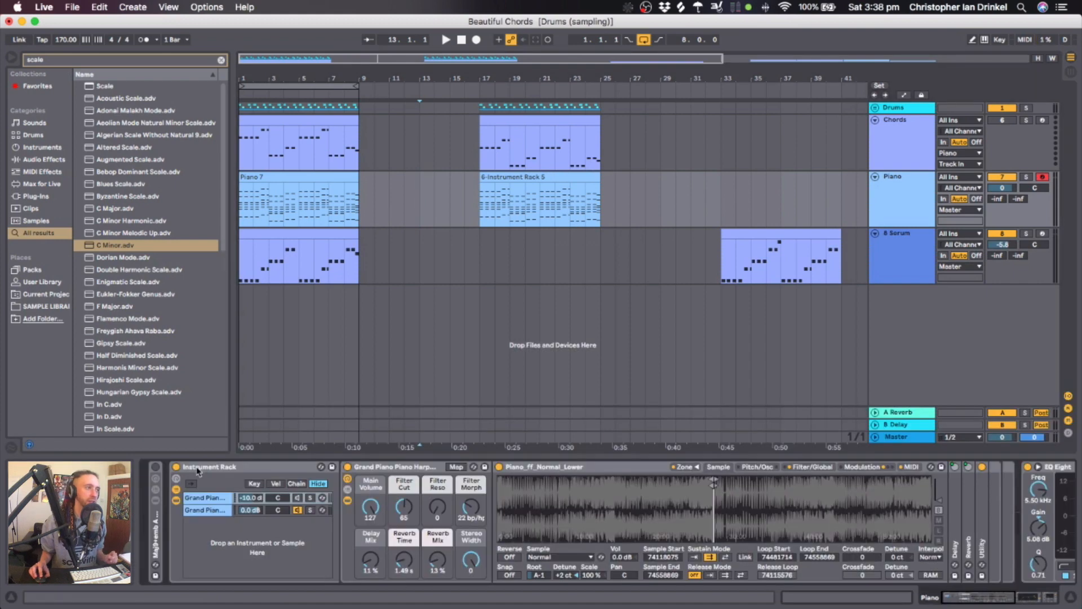
{"action": "double_click", "coordinate": [152, 528]}
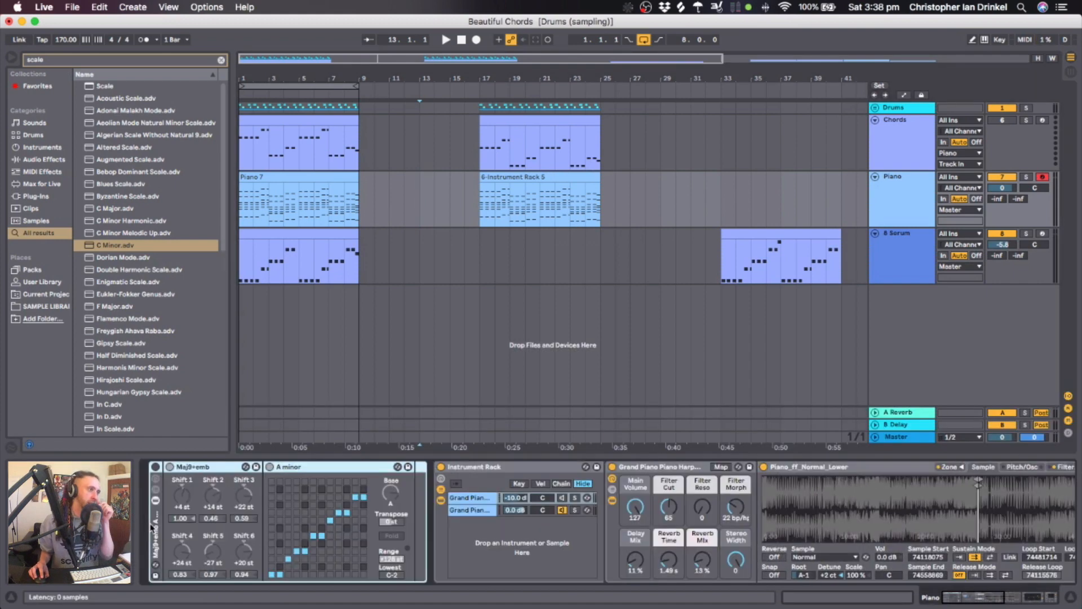
{"action": "left_click", "coordinate": [156, 468]}
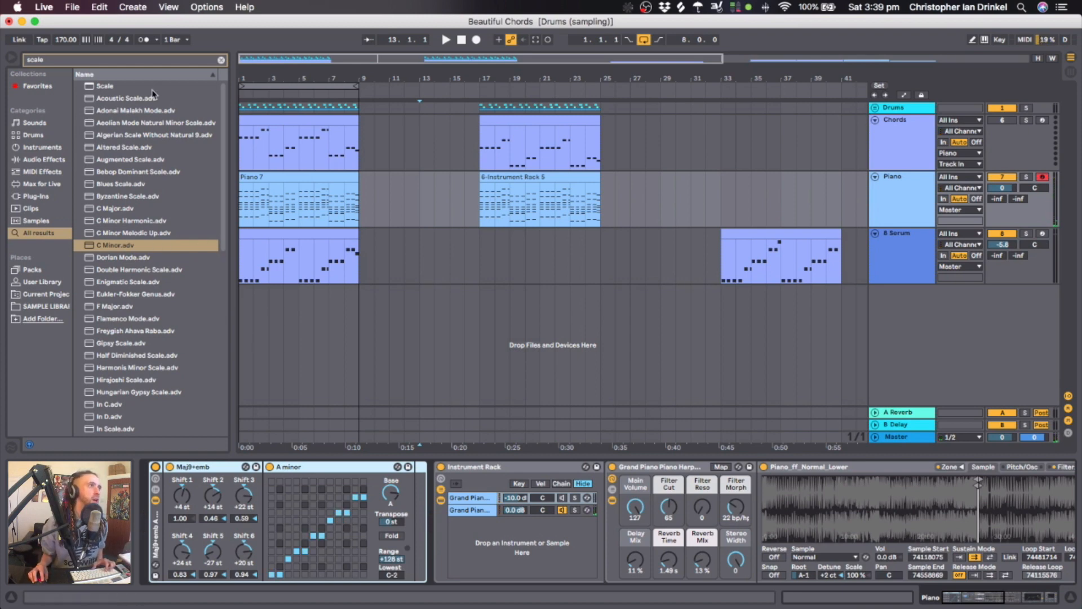
Clear the browser search and show the Lush Chord Sets rack presets in the User Library.
{"action": "left_click", "coordinate": [221, 60]}
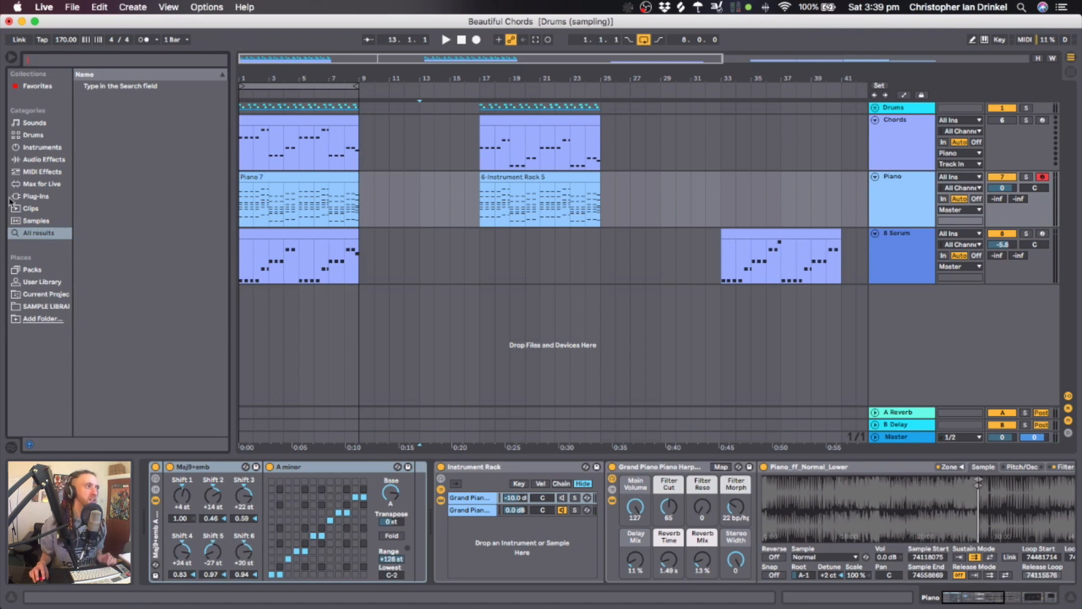
{"action": "left_click", "coordinate": [39, 274]}
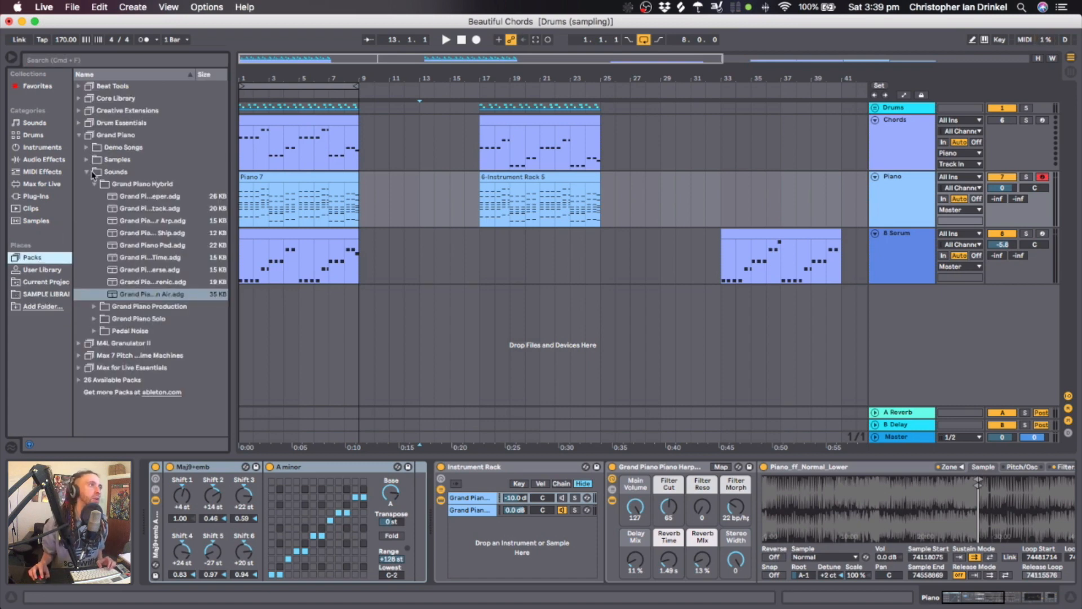
{"action": "left_click", "coordinate": [37, 269]}
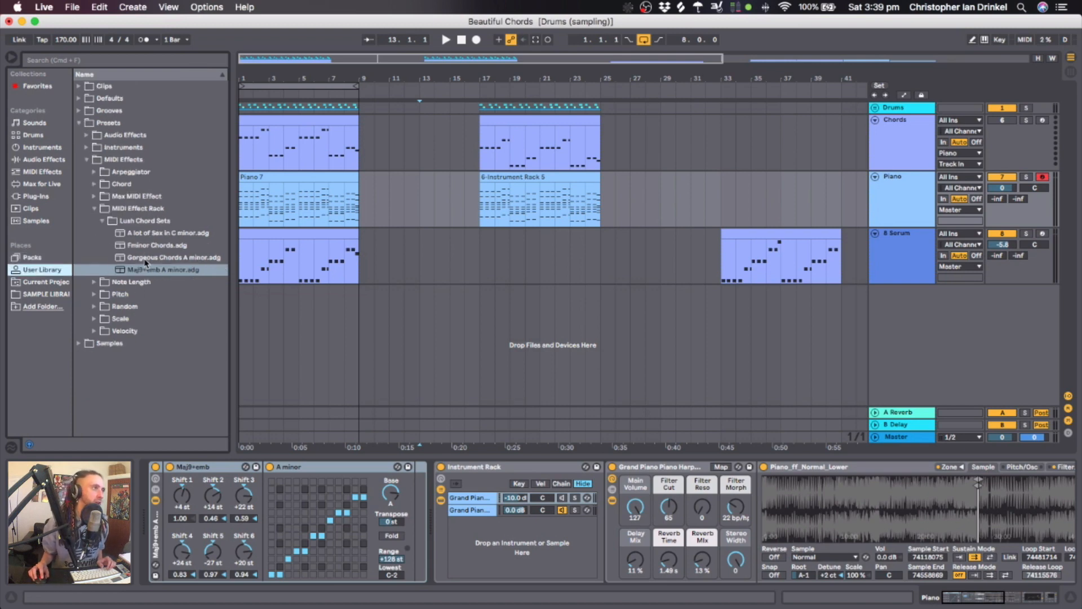
Replace the Piano track's Maj9+emb A minor rack with the Fminor Chords preset and show its chains' key zones.
{"action": "left_click", "coordinate": [160, 523]}
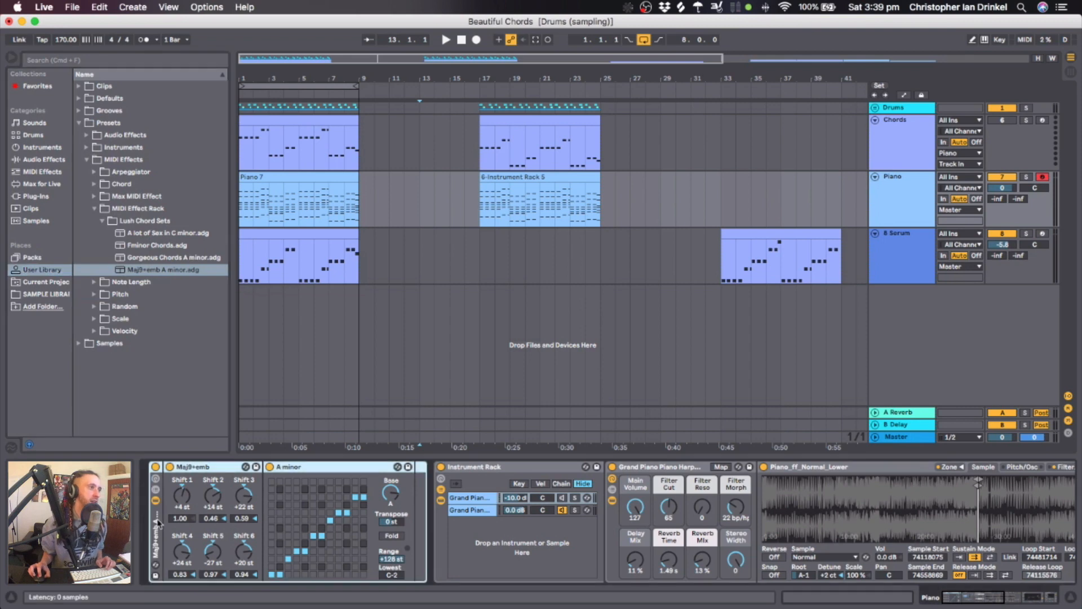
{"action": "key", "text": "Delete"}
{"action": "left_click", "coordinate": [135, 246]}
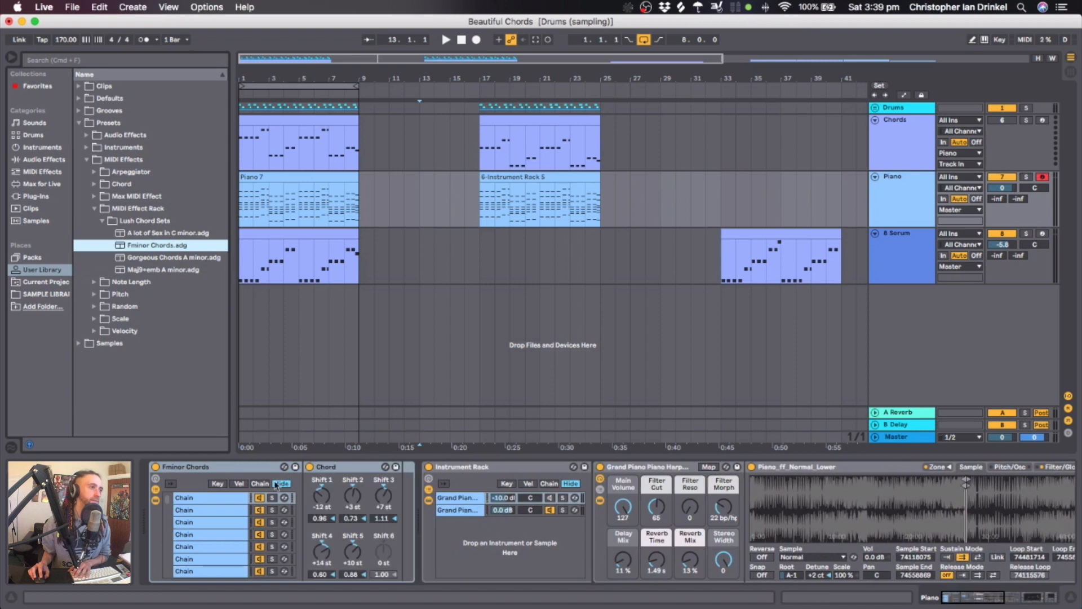
{"action": "left_click", "coordinate": [218, 483]}
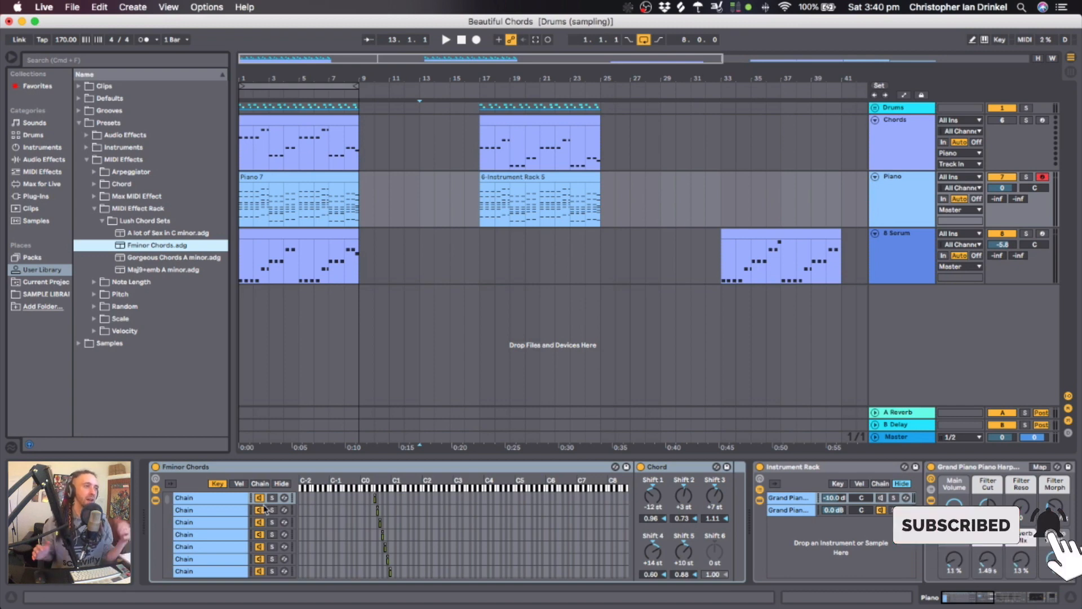
Remove the Fminor Chords rack from the Piano track and open the Piano 7 clip's notes.
{"action": "left_click", "coordinate": [255, 467]}
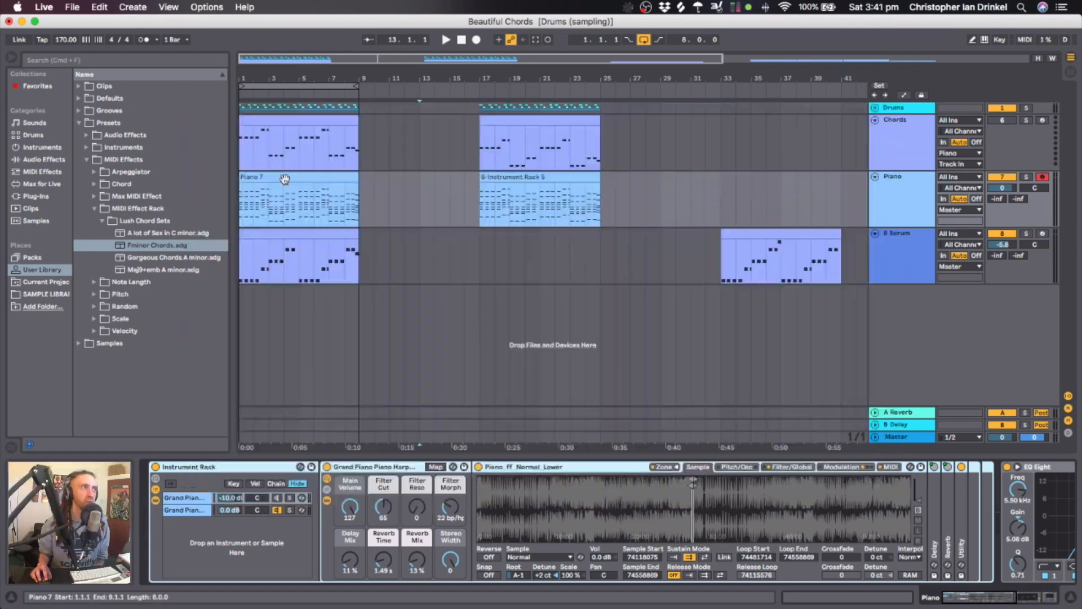
{"action": "left_click", "coordinate": [284, 179]}
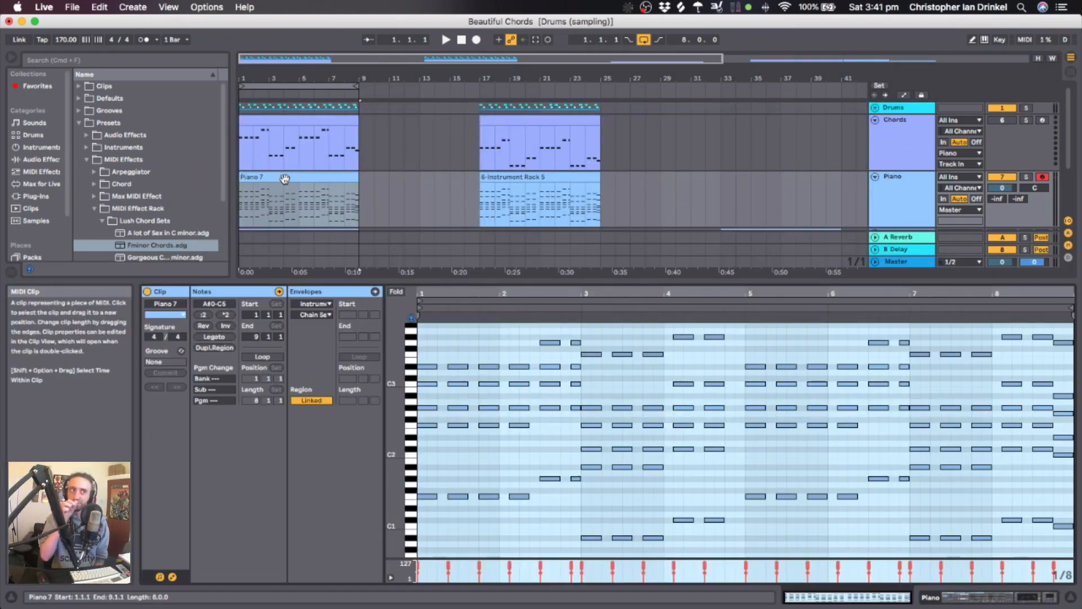